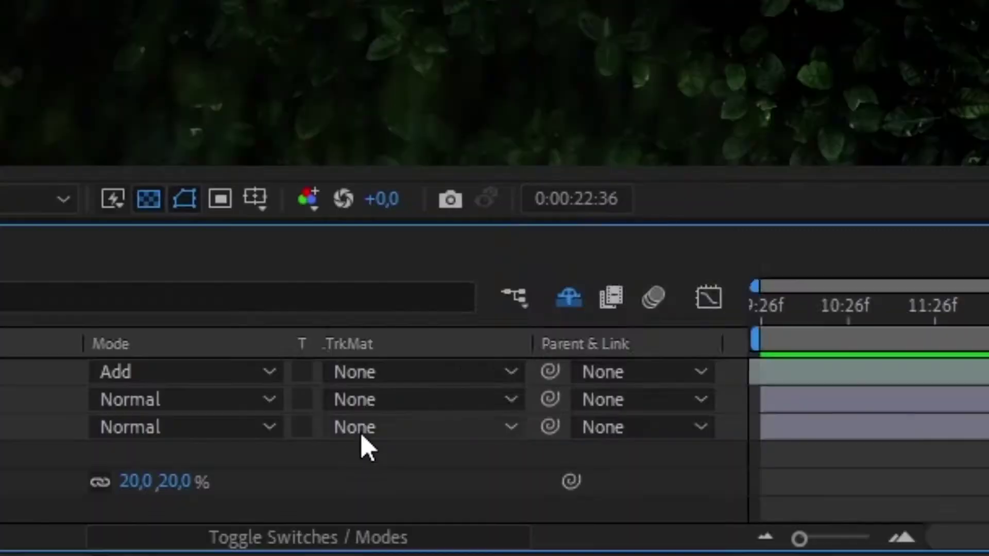
Give the layer below Bush_1_4091_Matte_2K.png an Alpha Matte from that image, and return the Forest Fires composition view to RGB
{"action": "left_click", "coordinate": [358, 428]}
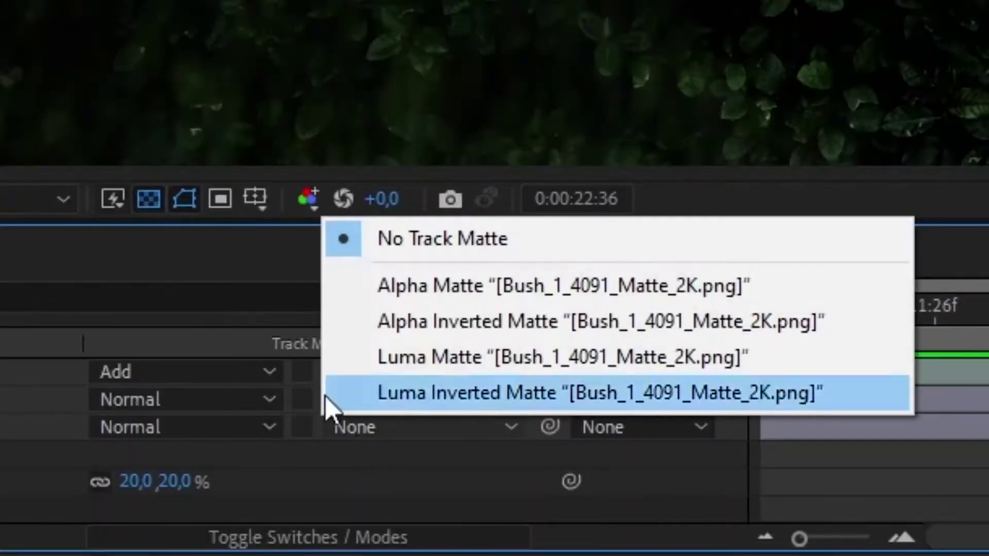
{"action": "left_click", "coordinate": [385, 294]}
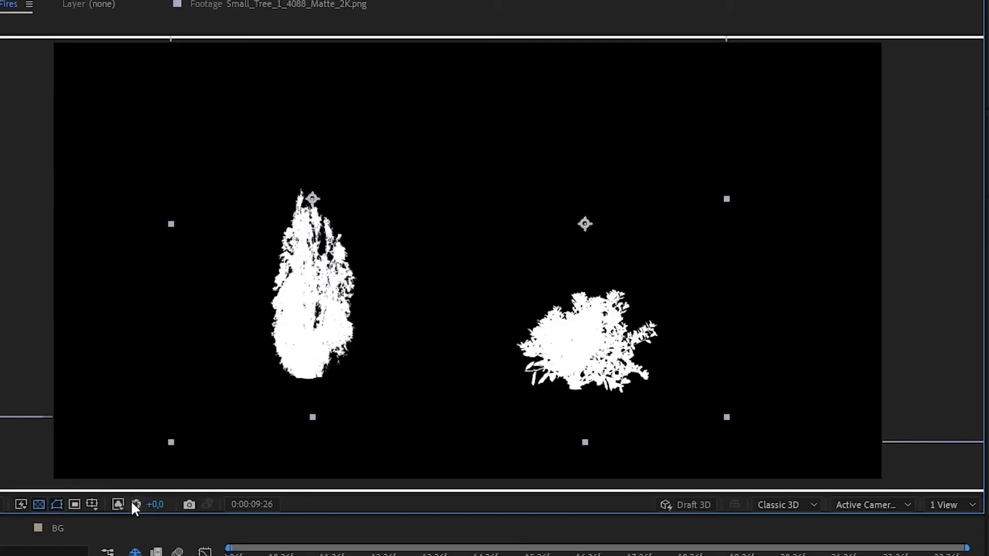
{"action": "left_click", "coordinate": [122, 502]}
{"action": "left_click", "coordinate": [128, 521]}
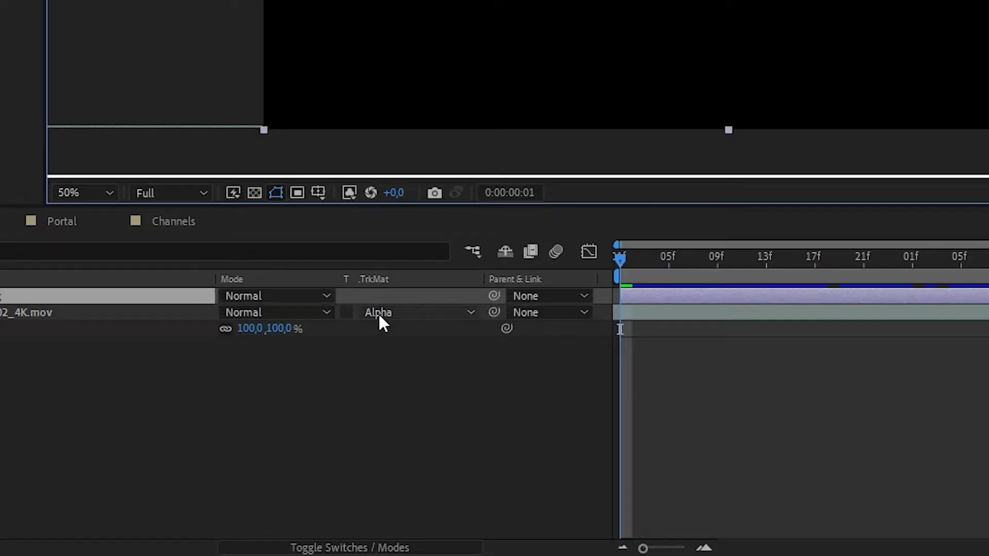
Review the track matte options available for the gas fire footage layer in Matte Comp, without choosing one
{"action": "left_click", "coordinate": [378, 313]}
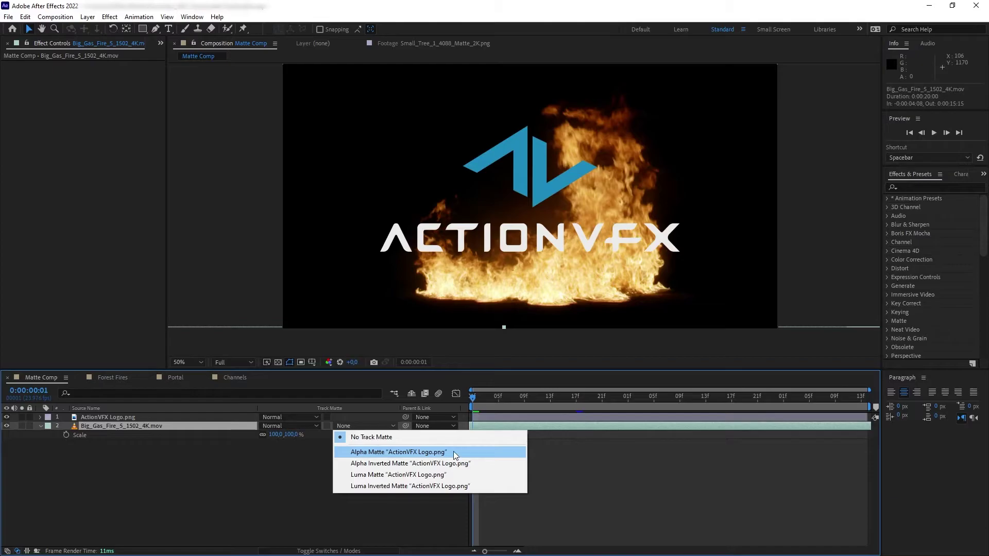
{"action": "left_click", "coordinate": [548, 383]}
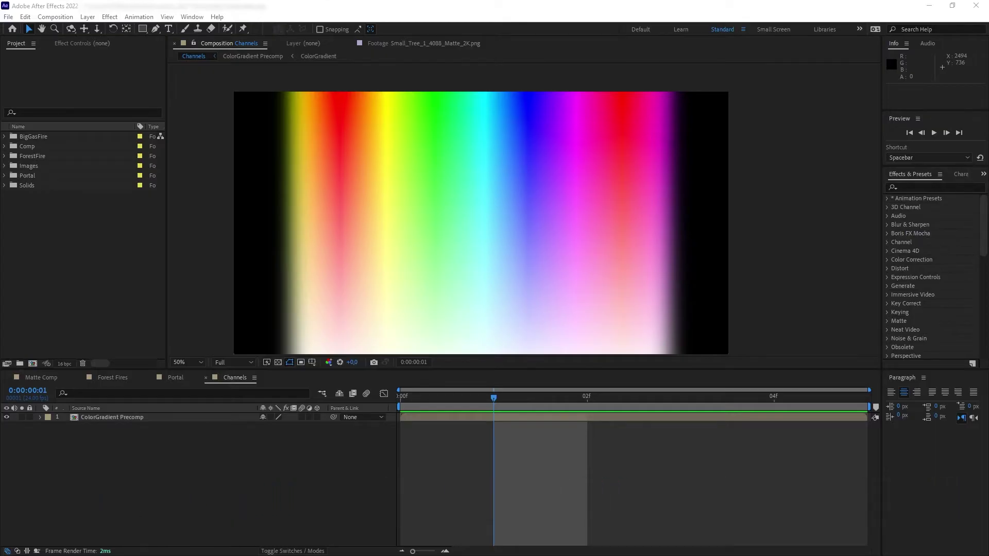
Select the ColorGradient Precomp layer in the Channels composition and show only its Red channel
{"action": "left_click", "coordinate": [329, 363]}
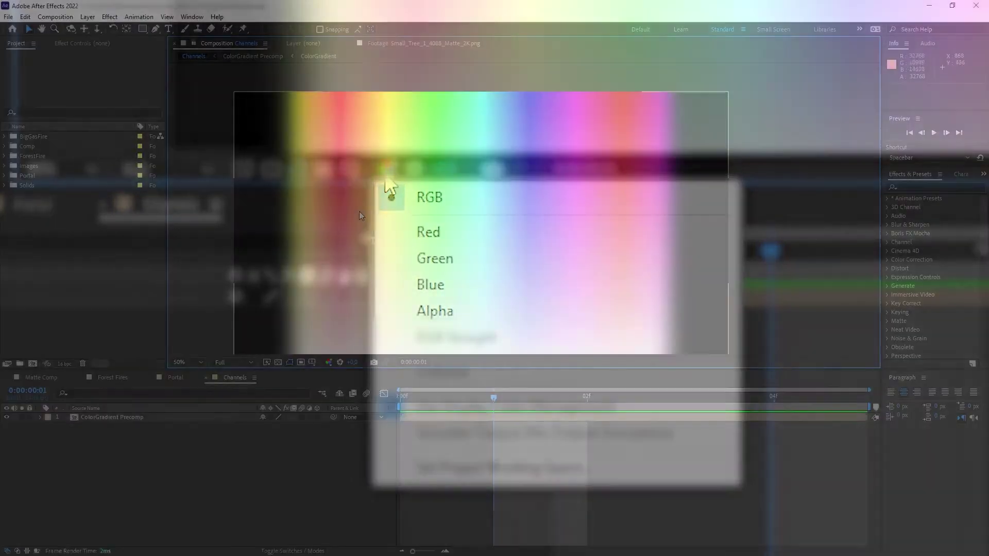
{"action": "left_click", "coordinate": [388, 182]}
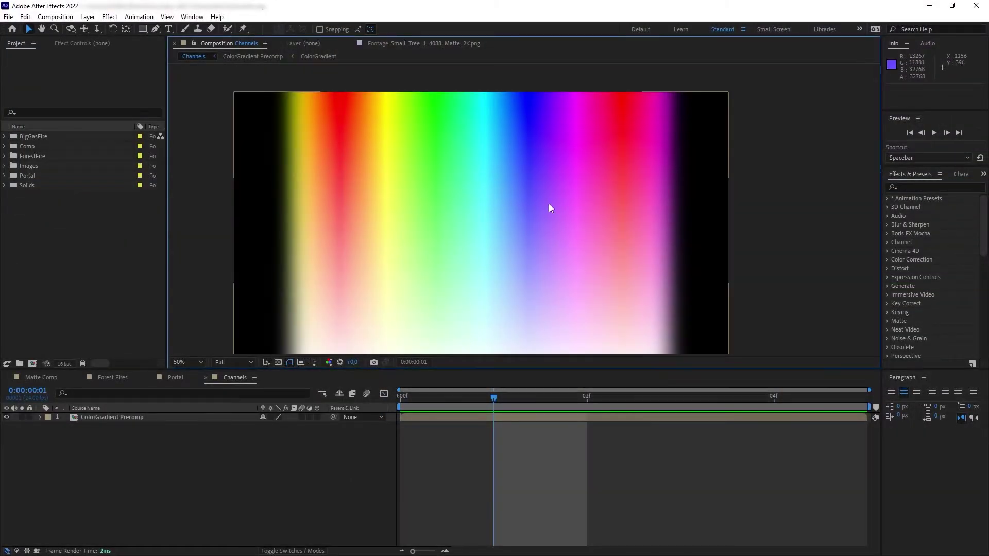
{"action": "left_click", "coordinate": [196, 417]}
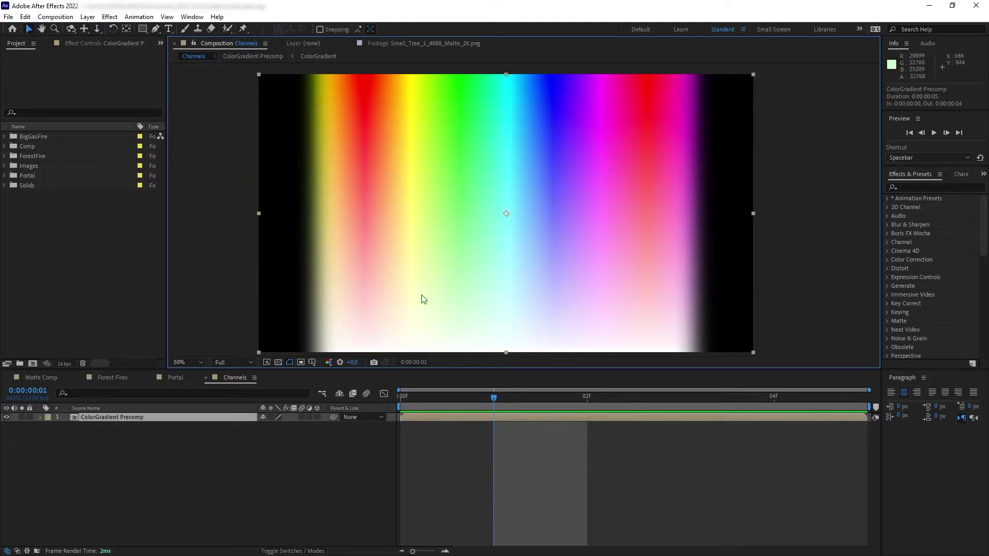
{"action": "left_click", "coordinate": [328, 362]}
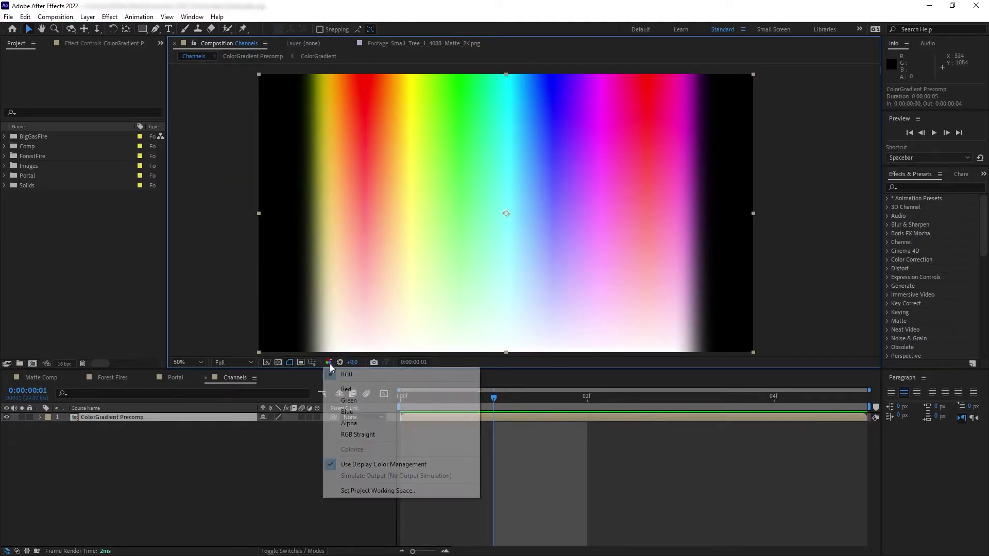
{"action": "left_click", "coordinate": [344, 391]}
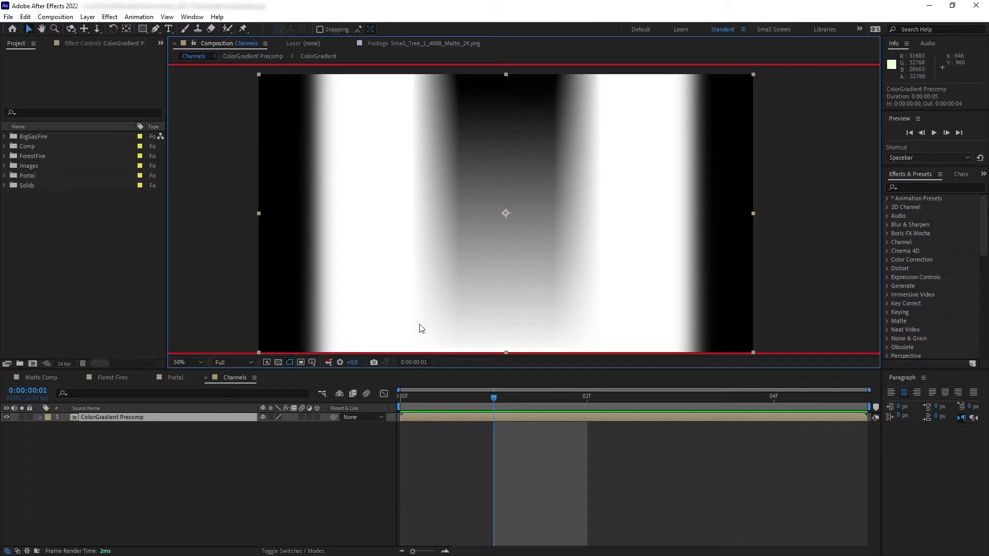
Inspect the Green channel of the color gradient and return the composition view to RGB
{"action": "left_click", "coordinate": [329, 362]}
{"action": "left_click", "coordinate": [355, 398]}
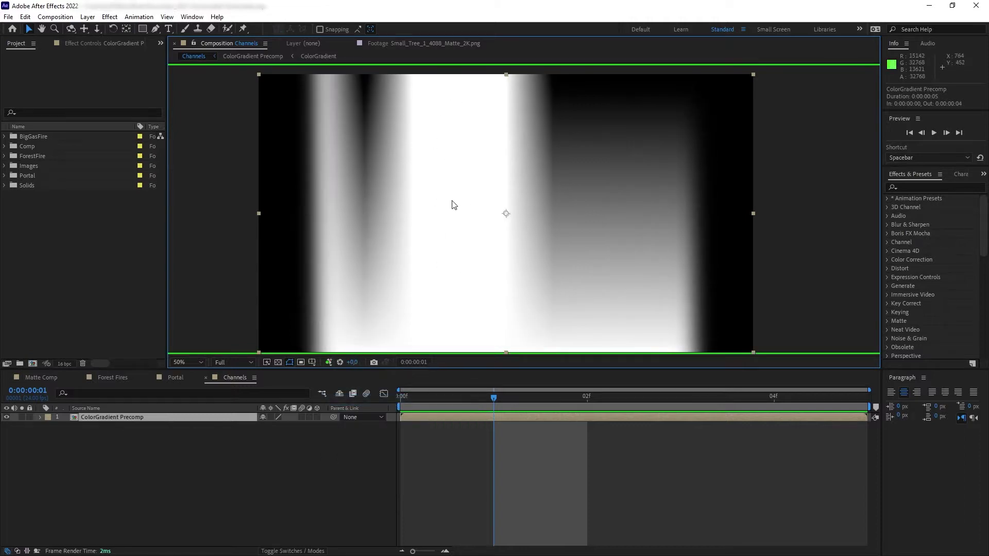
{"action": "left_click", "coordinate": [328, 362]}
{"action": "left_click", "coordinate": [333, 374]}
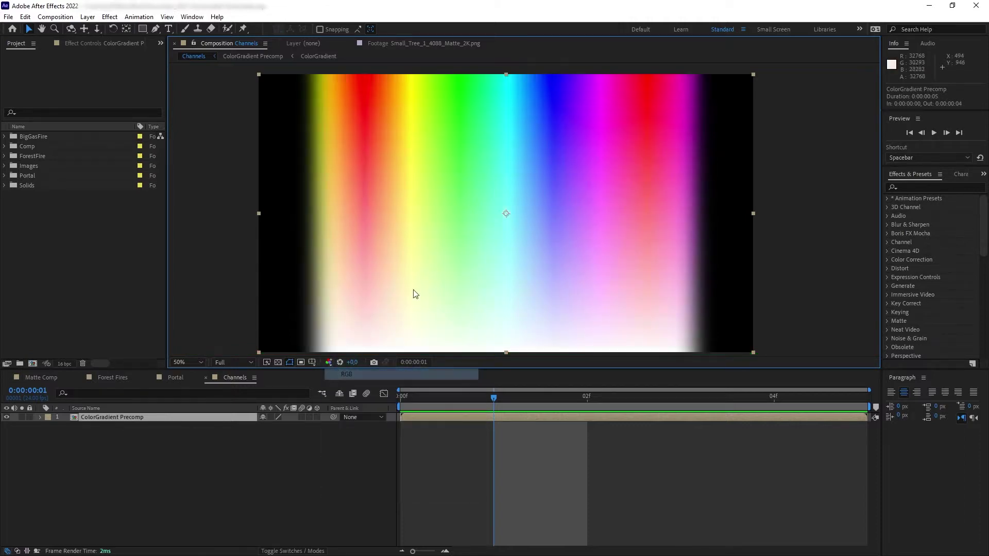
Compare the gradient's Green and Blue channels in the composition view, ending with the full RGB display
{"action": "left_click", "coordinate": [329, 362]}
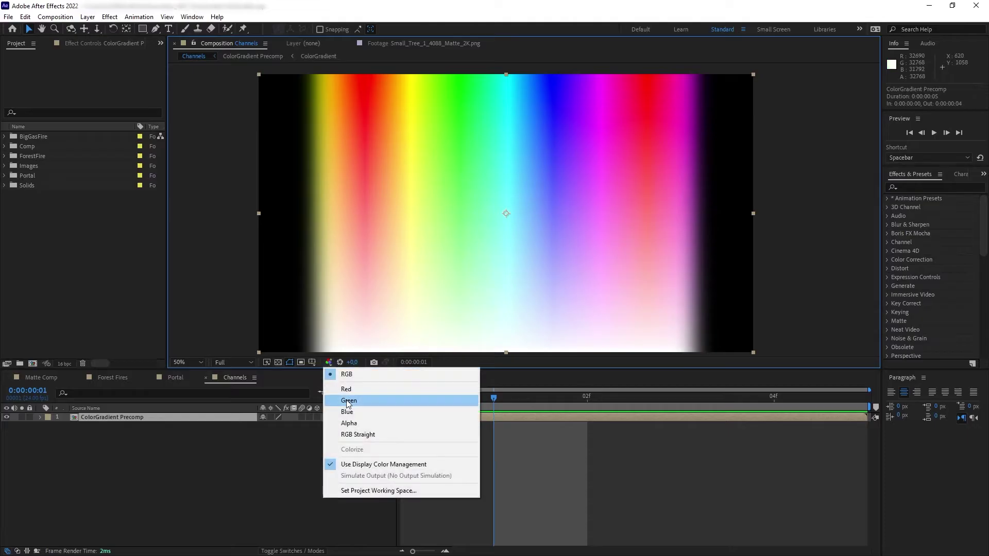
{"action": "left_click", "coordinate": [345, 400]}
{"action": "left_click", "coordinate": [329, 362]}
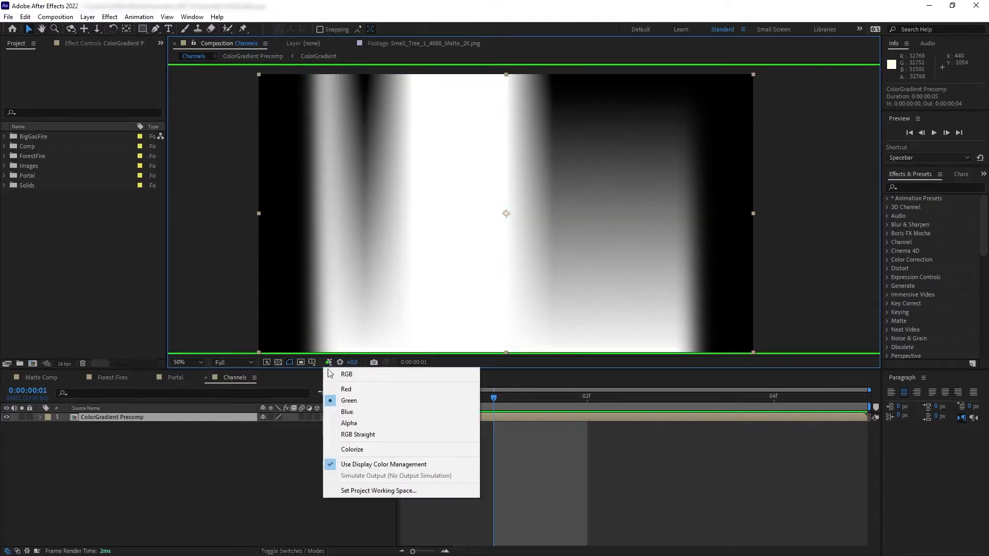
{"action": "left_click", "coordinate": [345, 411]}
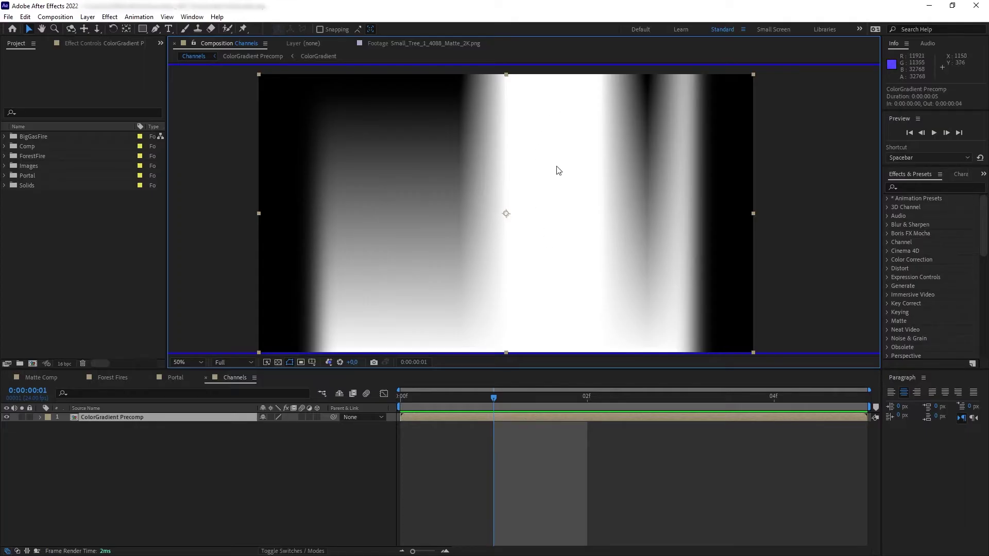
{"action": "key", "text": "alt+3"}
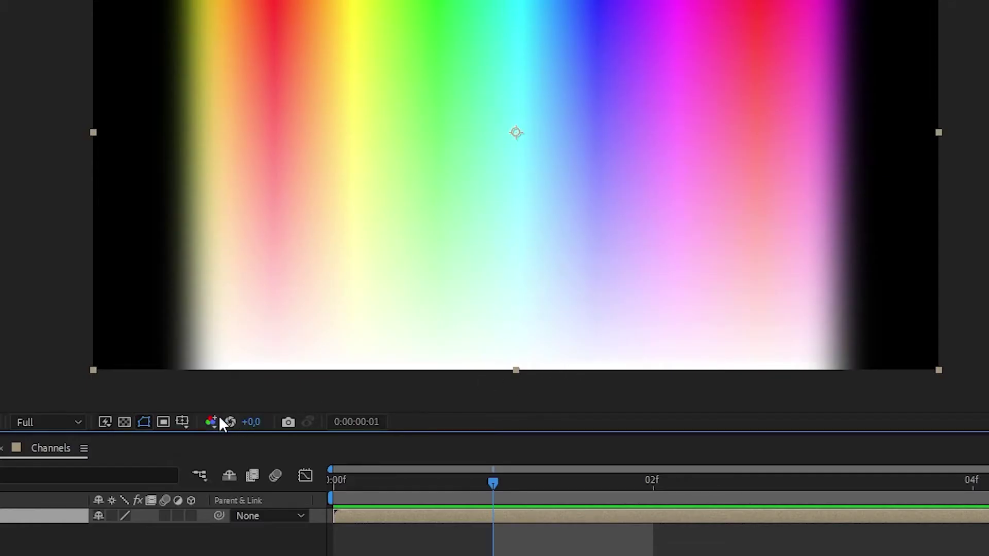
Cycle the gradient's view through the Red, Green and Blue channels in turn, and restore the RGB view
{"action": "left_click", "coordinate": [214, 419]}
{"action": "left_click", "coordinate": [238, 466]}
{"action": "left_click", "coordinate": [214, 422]}
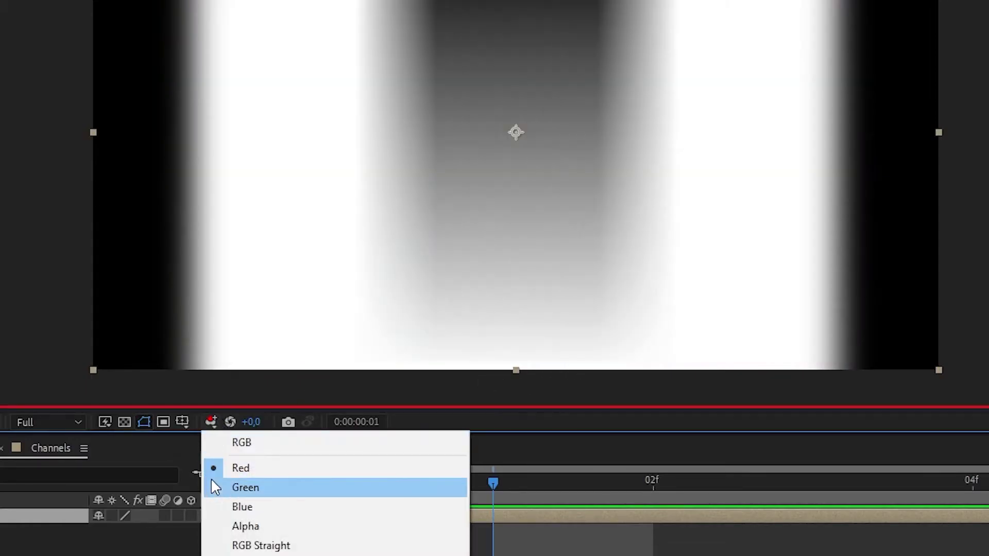
{"action": "left_click", "coordinate": [215, 487]}
{"action": "left_click", "coordinate": [211, 421]}
{"action": "left_click", "coordinate": [242, 507]}
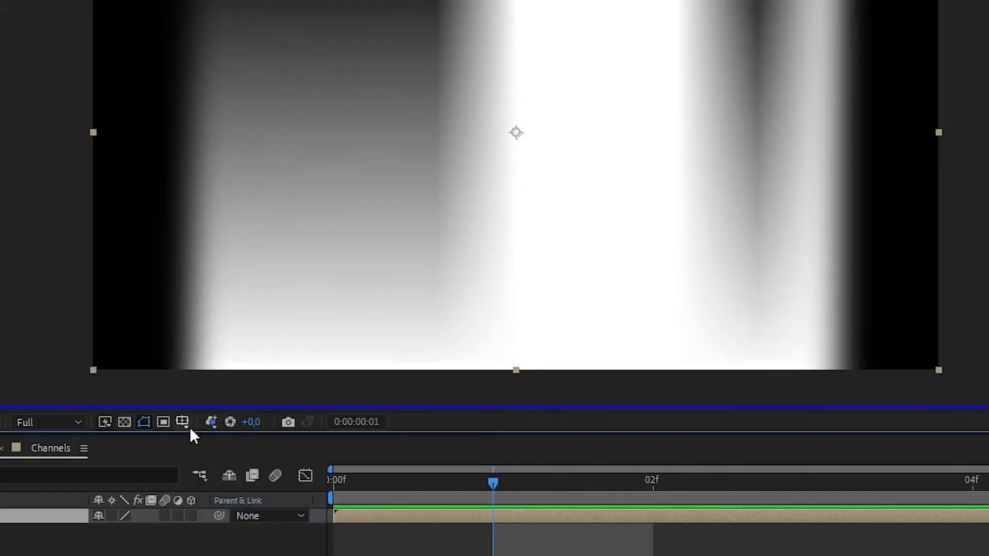
{"action": "left_click", "coordinate": [211, 421]}
{"action": "left_click", "coordinate": [215, 445]}
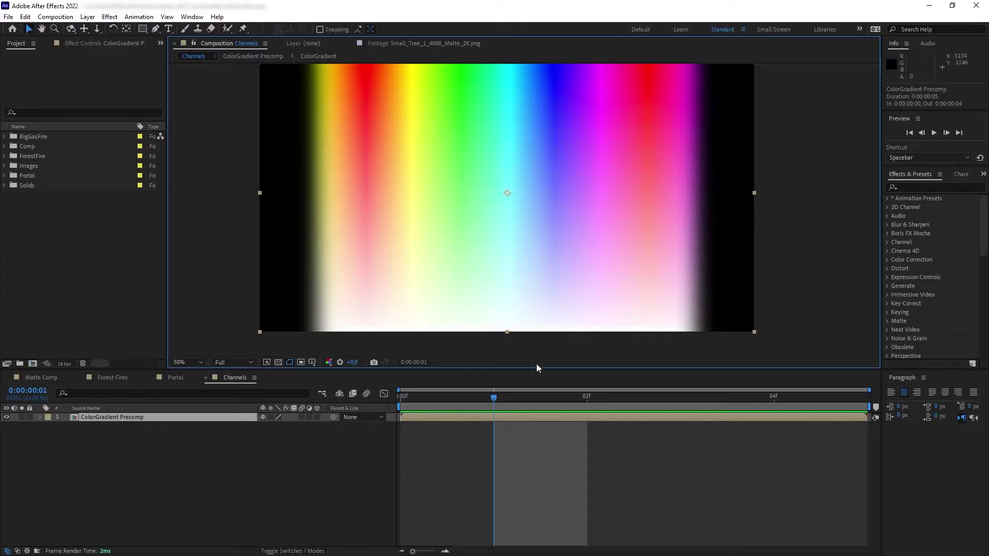
Inspect the gradient's Blue channel followed by its Green channel, and switch the display back to RGB
{"action": "left_click", "coordinate": [329, 362]}
{"action": "left_click", "coordinate": [357, 413]}
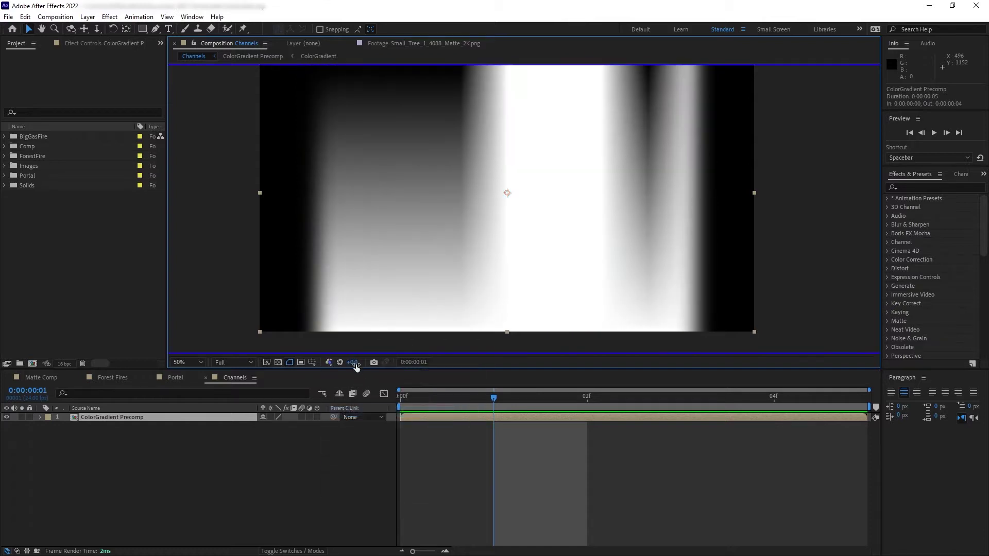
{"action": "left_click", "coordinate": [328, 362]}
{"action": "left_click", "coordinate": [349, 400]}
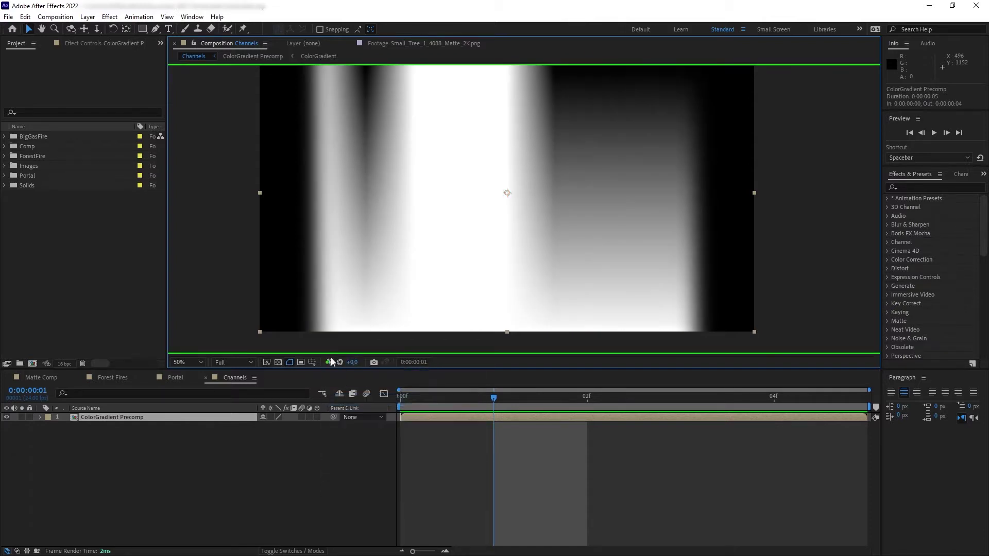
{"action": "left_click", "coordinate": [329, 362]}
{"action": "left_click", "coordinate": [350, 374]}
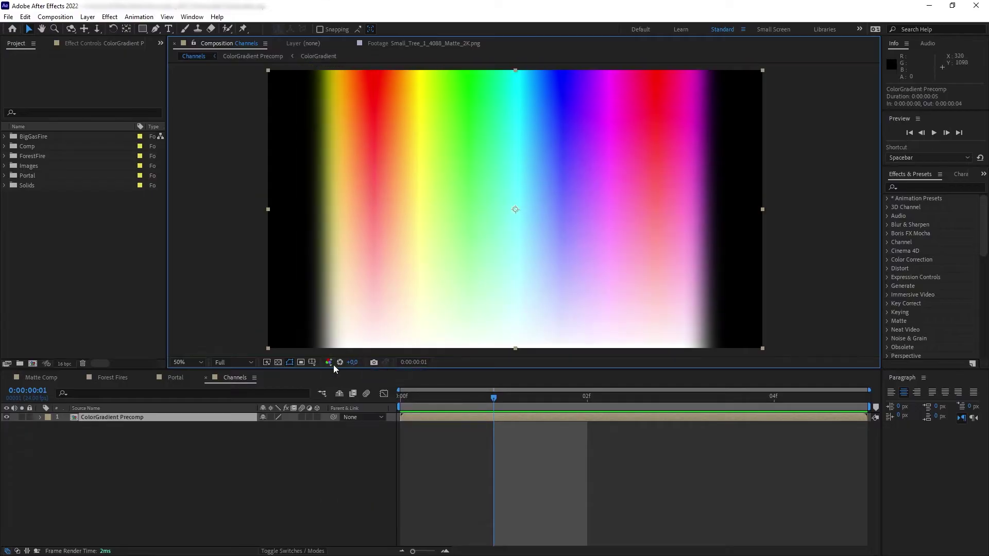
Inspect the Alpha channel of the color gradient and return the composition view to RGB
{"action": "left_click", "coordinate": [329, 362]}
{"action": "left_click", "coordinate": [358, 423]}
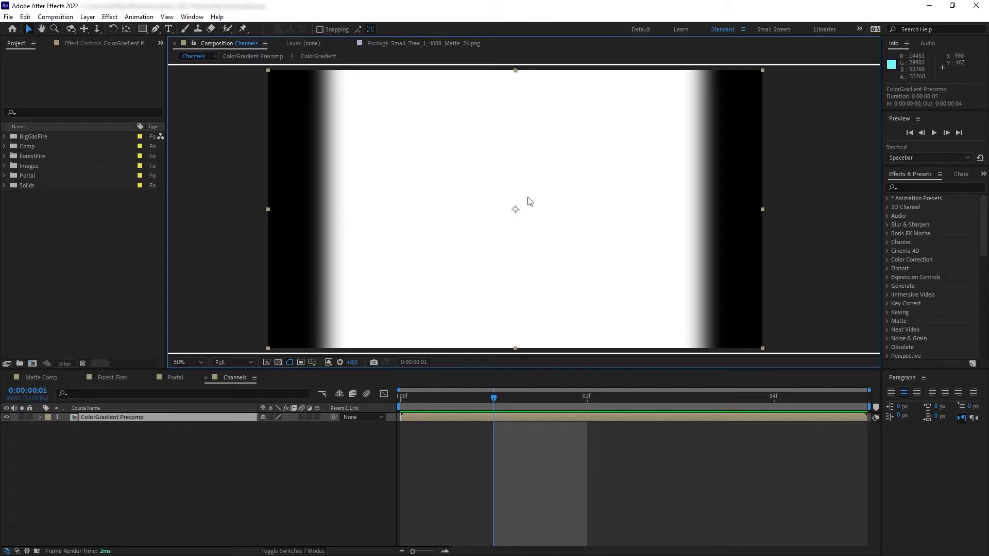
{"action": "left_click", "coordinate": [328, 362]}
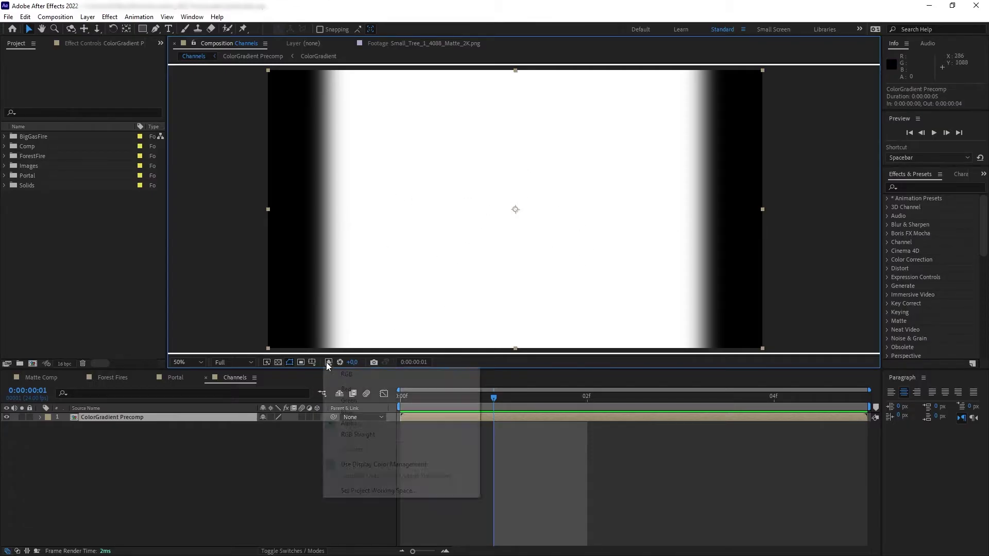
{"action": "left_click", "coordinate": [338, 375]}
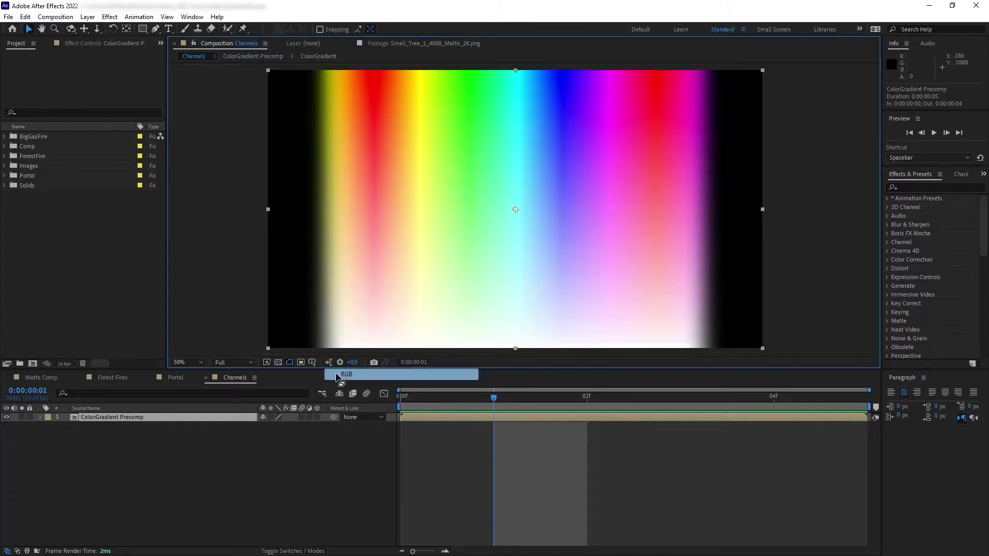
Examine the gradient's transparent edges by toggling the transparency grid on and off and viewing the Alpha channel
{"action": "left_click", "coordinate": [278, 362]}
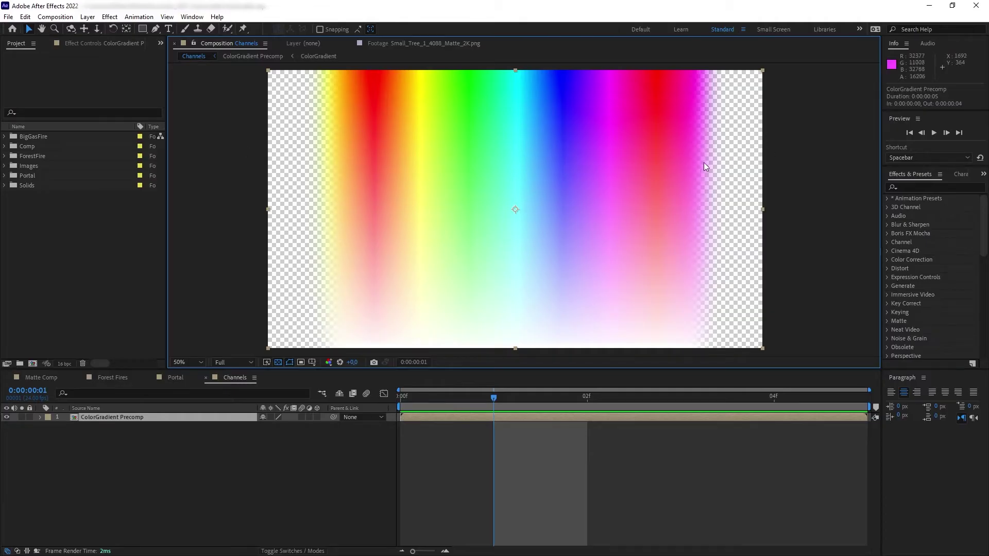
{"action": "left_click", "coordinate": [278, 362]}
{"action": "left_click", "coordinate": [329, 362]}
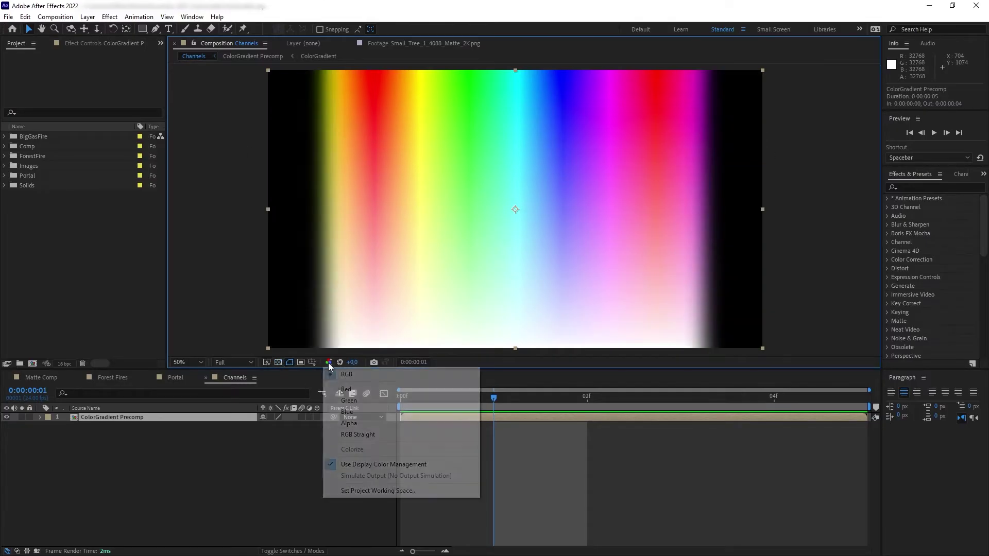
{"action": "left_click", "coordinate": [340, 422]}
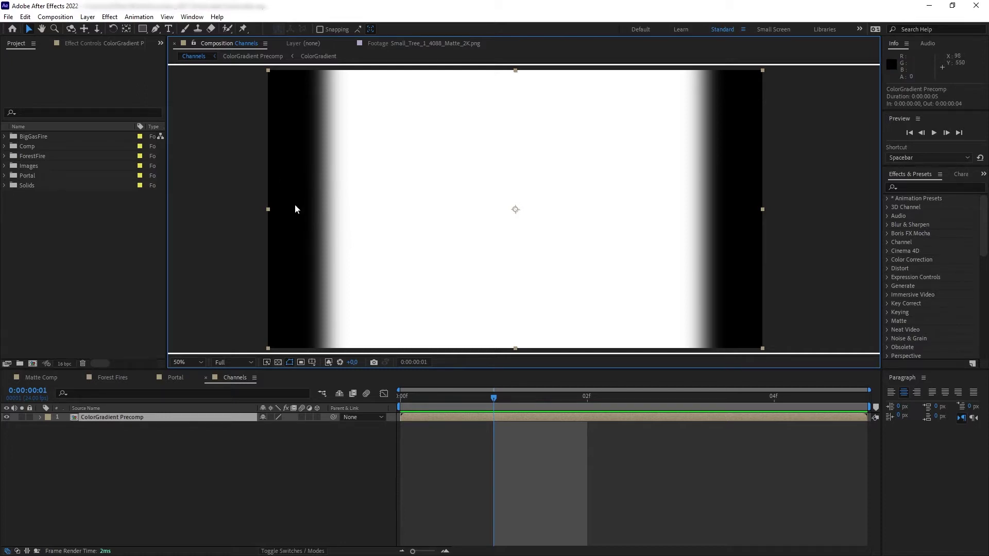
{"action": "key", "text": "alt+4"}
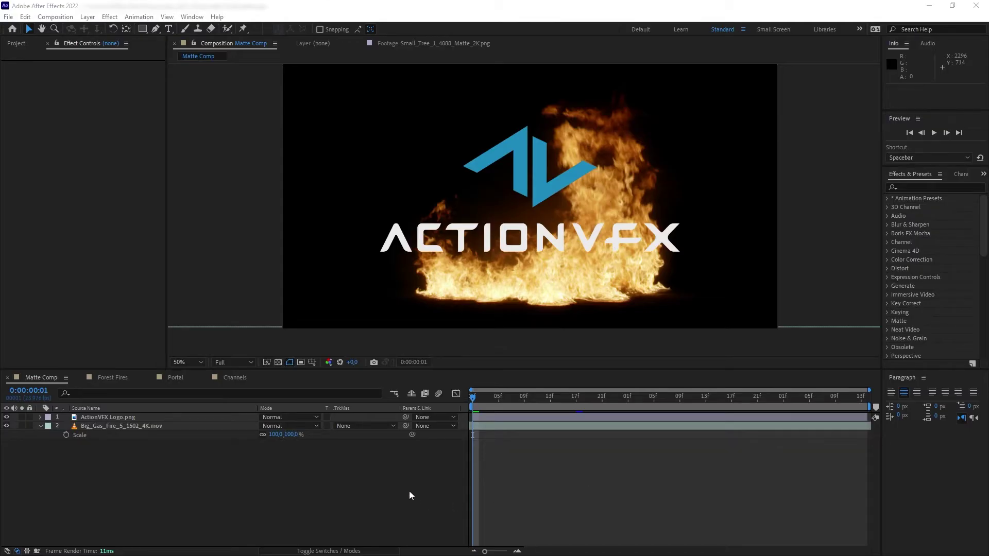
Select the gas fire footage layer in Matte Comp and review its track matte options, keeping No Track Matte
{"action": "left_click", "coordinate": [164, 425]}
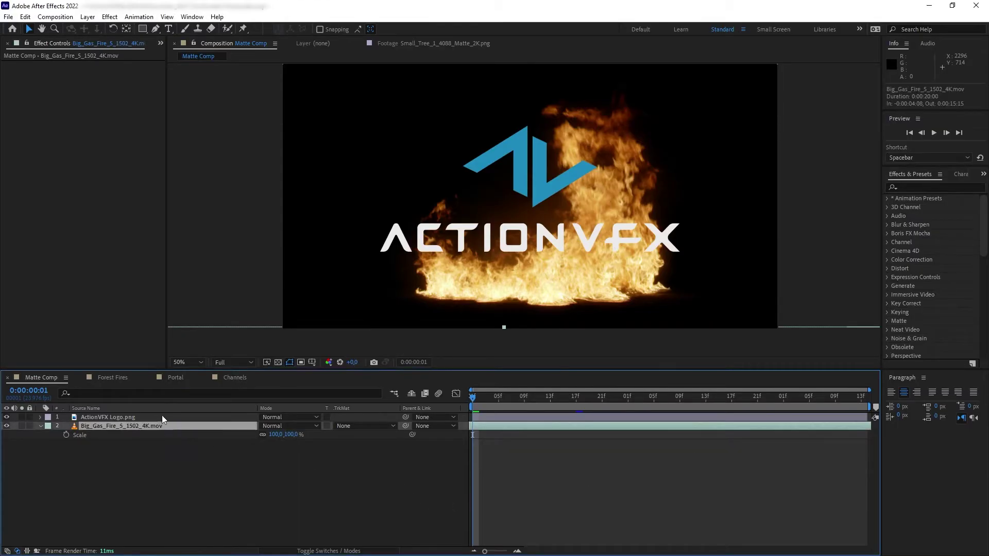
{"action": "left_click", "coordinate": [355, 427]}
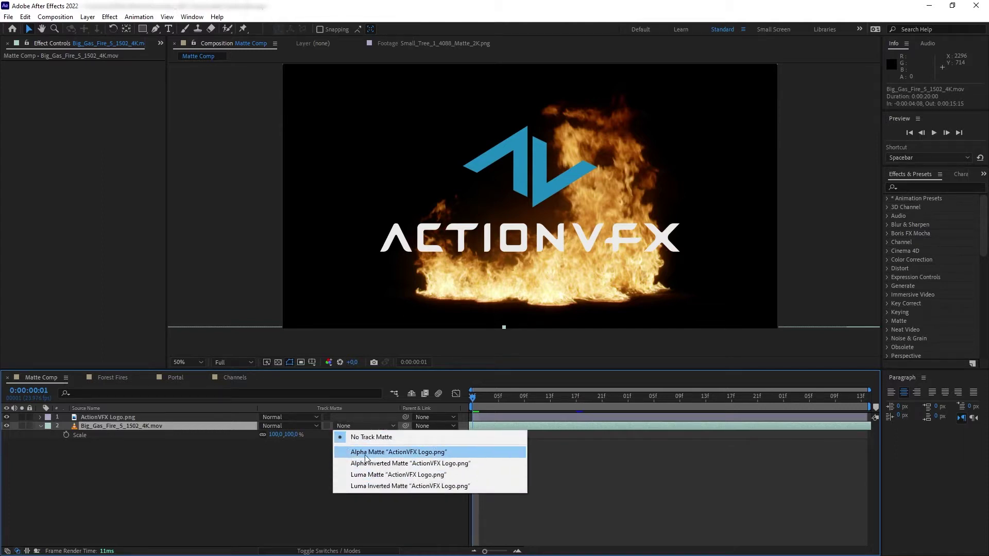
{"action": "left_click", "coordinate": [345, 435]}
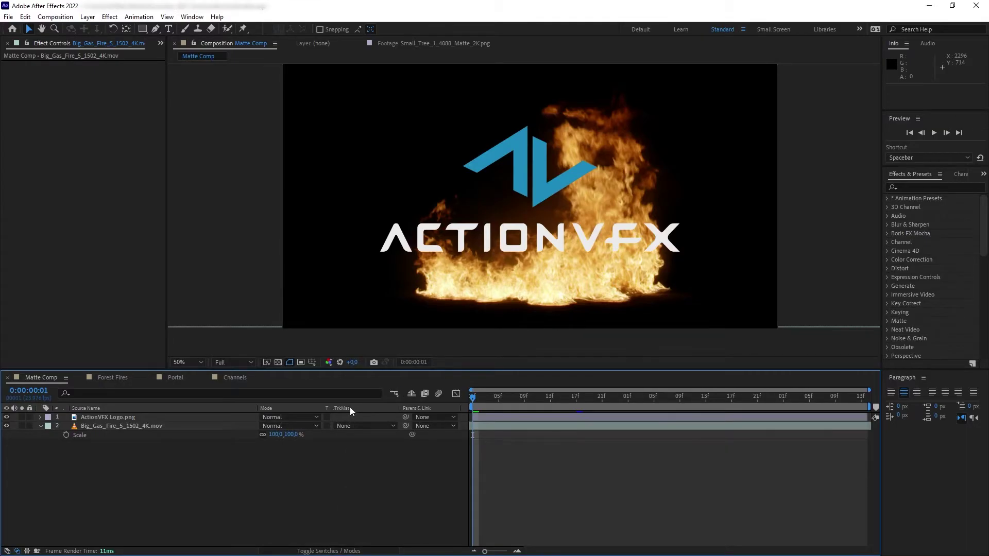
Check in the timeline's column list whether the Modes column is enabled, leaving the columns as they are
{"action": "right_click", "coordinate": [351, 407]}
{"action": "mouse_move", "coordinate": [376, 443]}
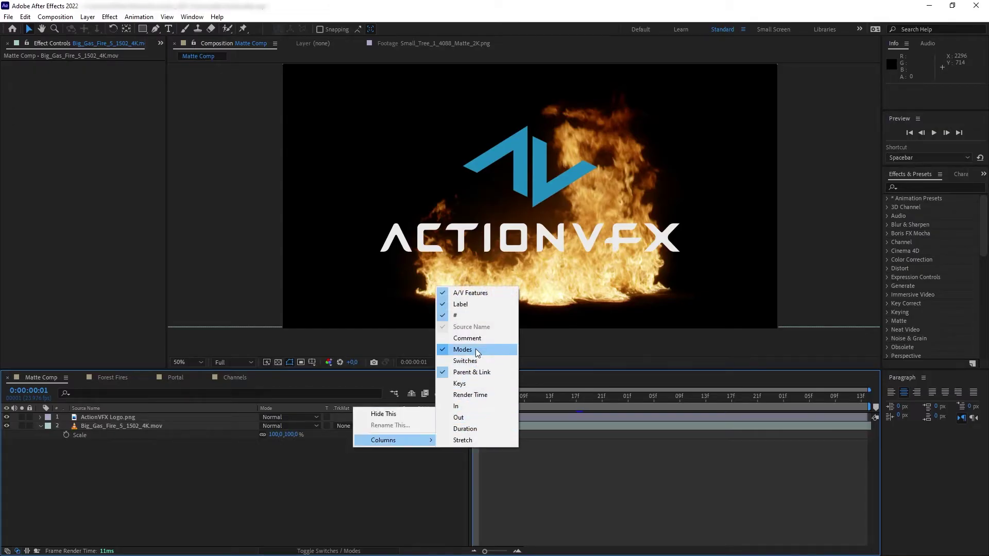
{"action": "key", "text": "Escape"}
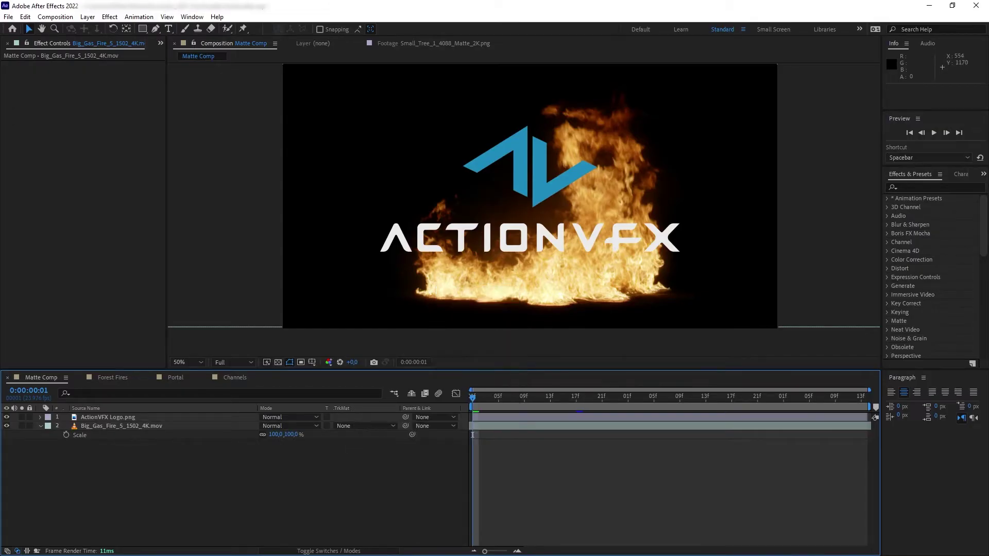
Isolate the ActionVFX Logo layer and inspect its transparency in the Alpha channel and against the transparency grid, restoring the normal view
{"action": "left_click", "coordinate": [115, 416]}
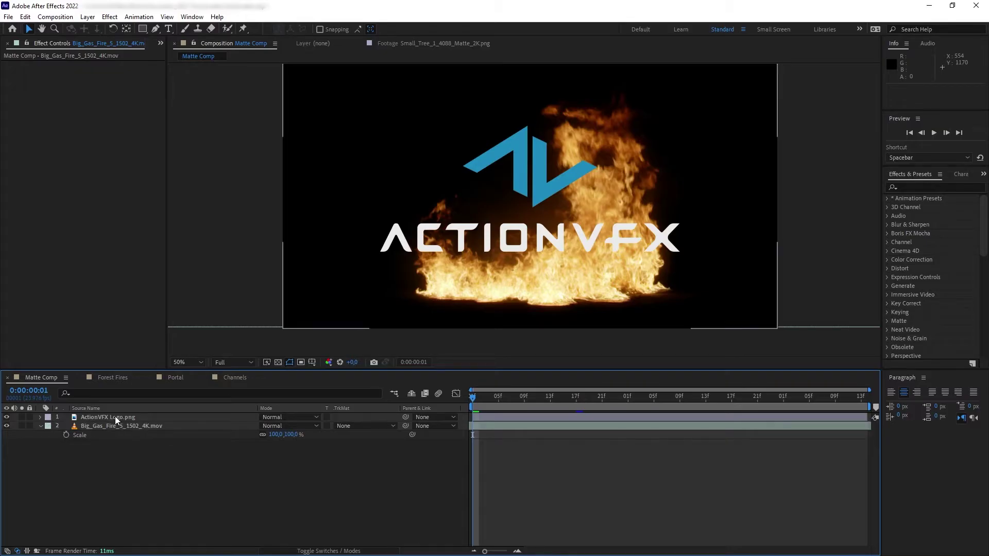
{"action": "left_click", "coordinate": [21, 416]}
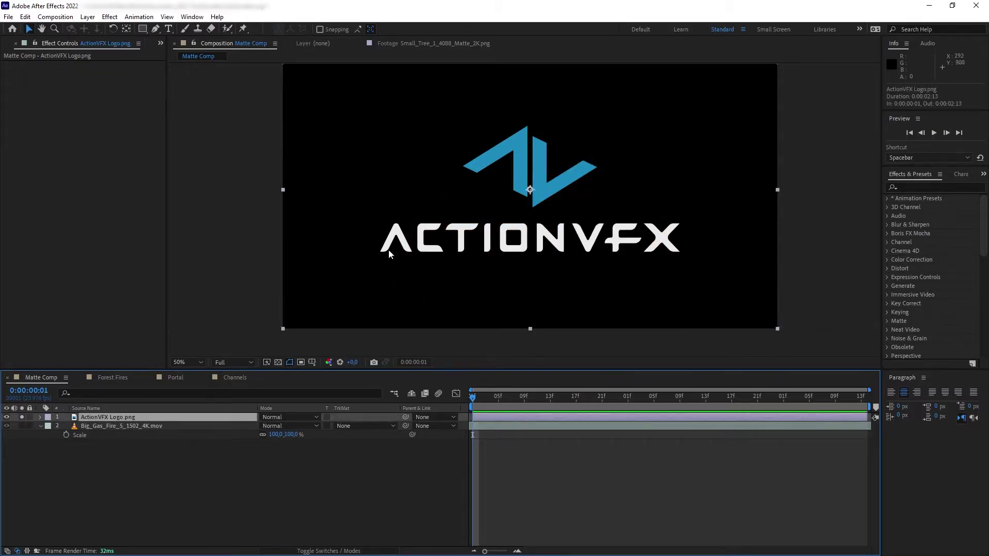
{"action": "left_click", "coordinate": [331, 364]}
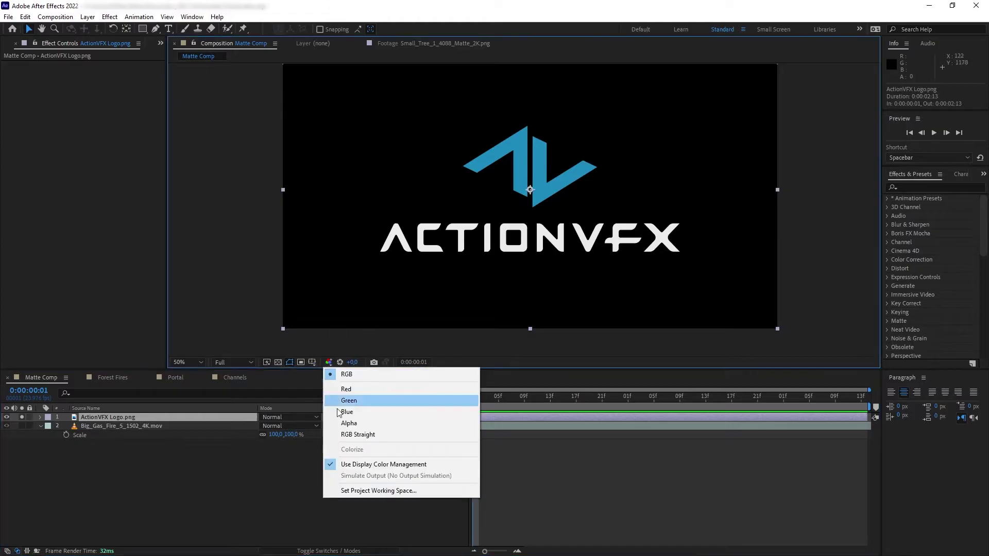
{"action": "left_click", "coordinate": [350, 421]}
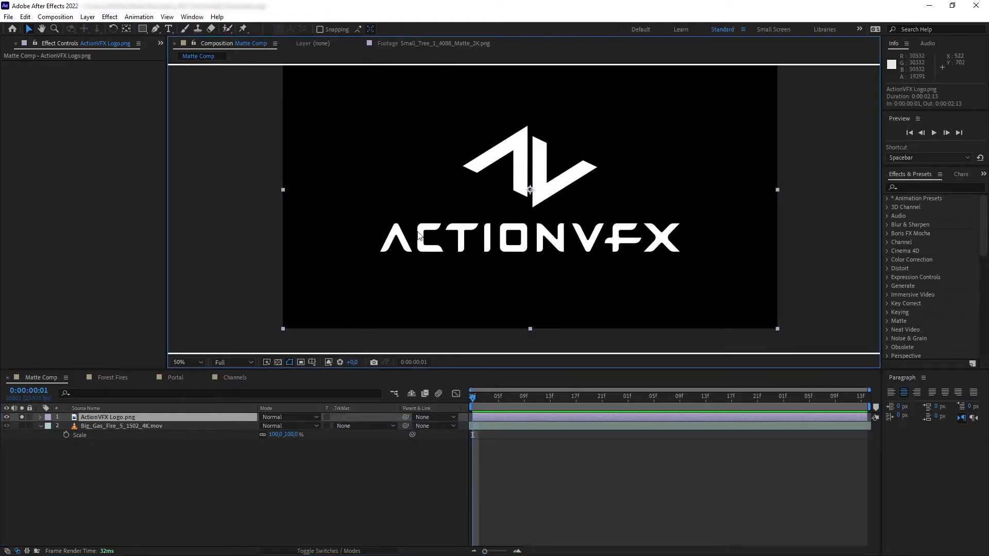
{"action": "left_click", "coordinate": [330, 363]}
{"action": "left_click", "coordinate": [336, 375]}
{"action": "left_click", "coordinate": [278, 362]}
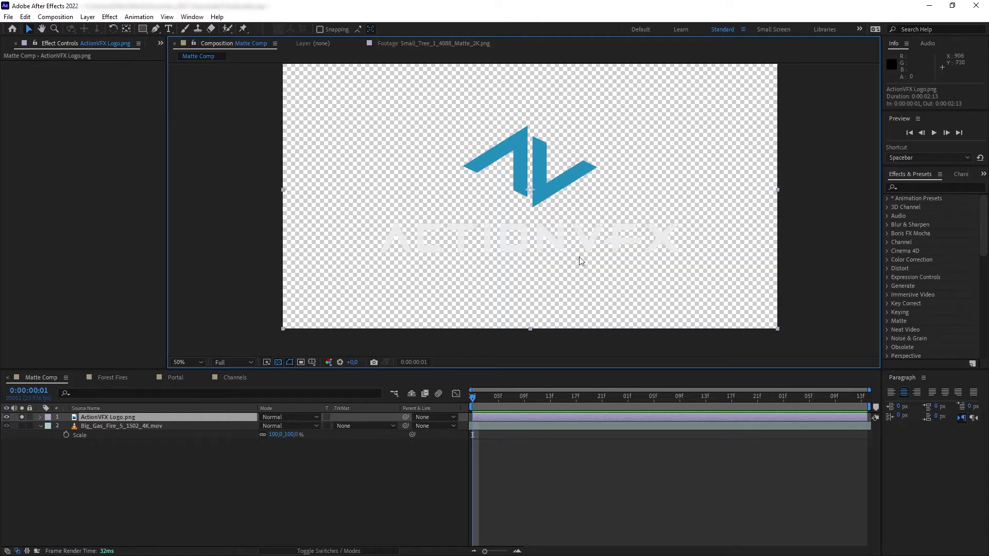
{"action": "left_click", "coordinate": [277, 365]}
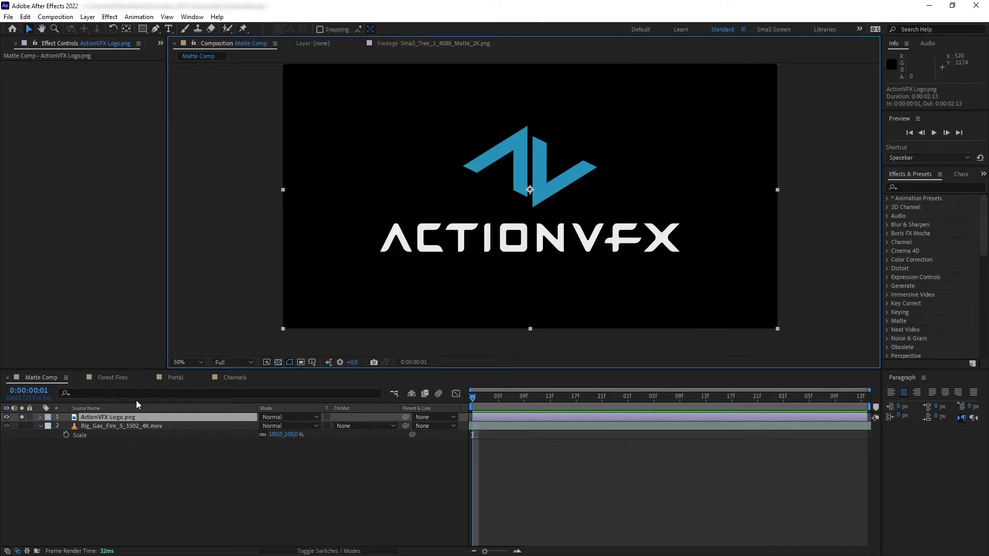
{"action": "left_click", "coordinate": [22, 418]}
Solo the Big_Gas_Fire footage layer and examine its transparency in the Alpha channel and over the transparency grid, returning to RGB
{"action": "left_click", "coordinate": [79, 426]}
{"action": "left_click", "coordinate": [21, 426]}
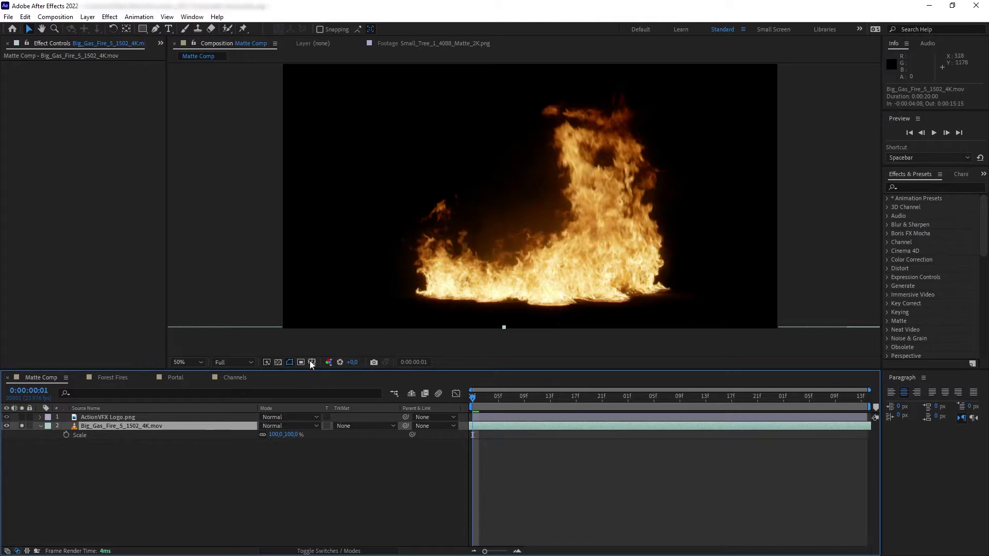
{"action": "left_click", "coordinate": [328, 363]}
{"action": "left_click", "coordinate": [356, 422]}
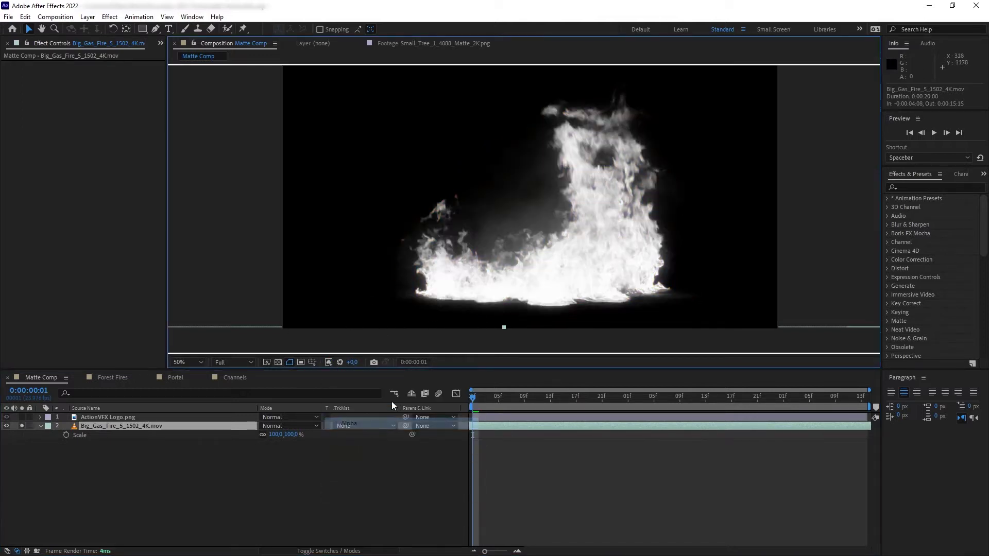
{"action": "left_click", "coordinate": [328, 362]}
{"action": "left_click", "coordinate": [346, 374]}
{"action": "left_click", "coordinate": [278, 362]}
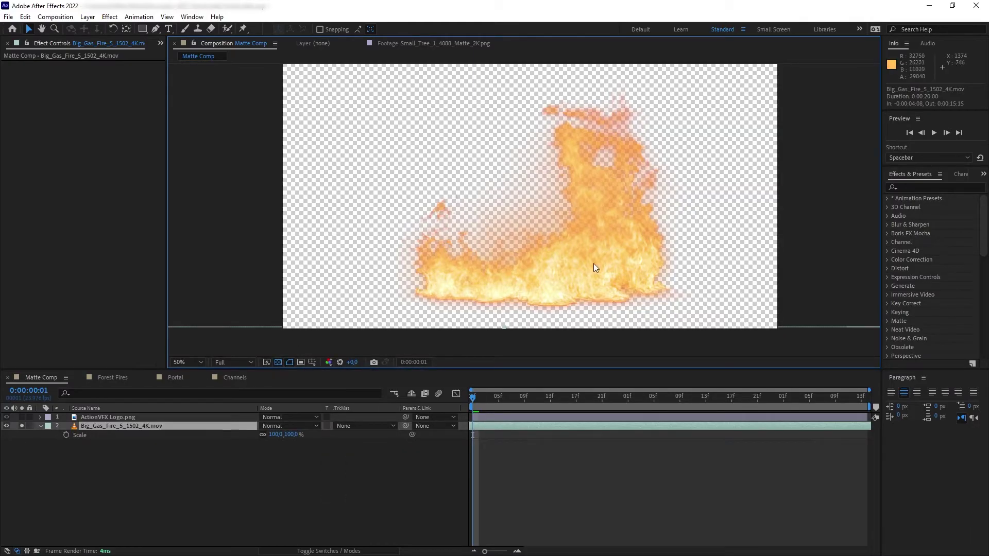
{"action": "left_click", "coordinate": [279, 363]}
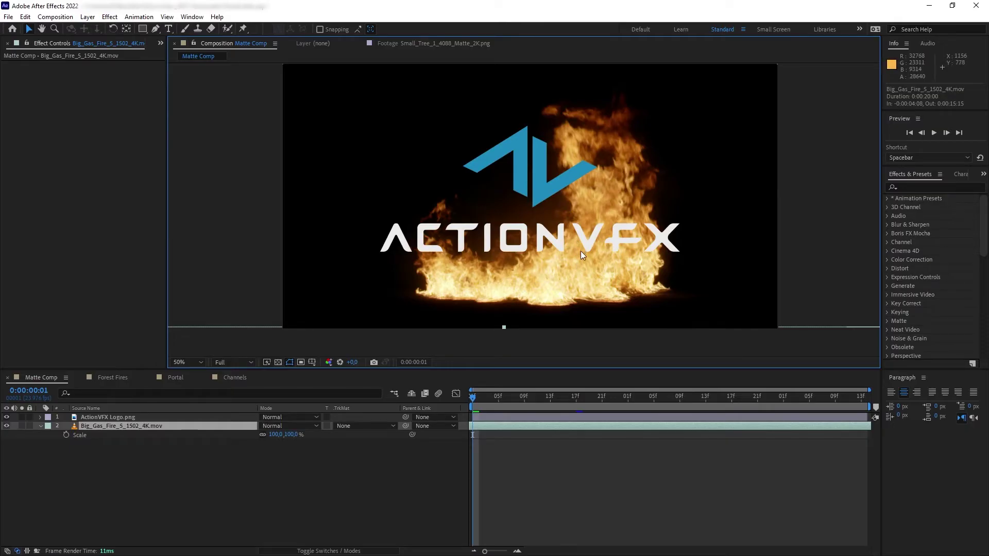
Set the gas fire layer's track matte to Alpha Matte "ActionVFX Logo.png" and preview the fire inside the logo
{"action": "left_click", "coordinate": [125, 428]}
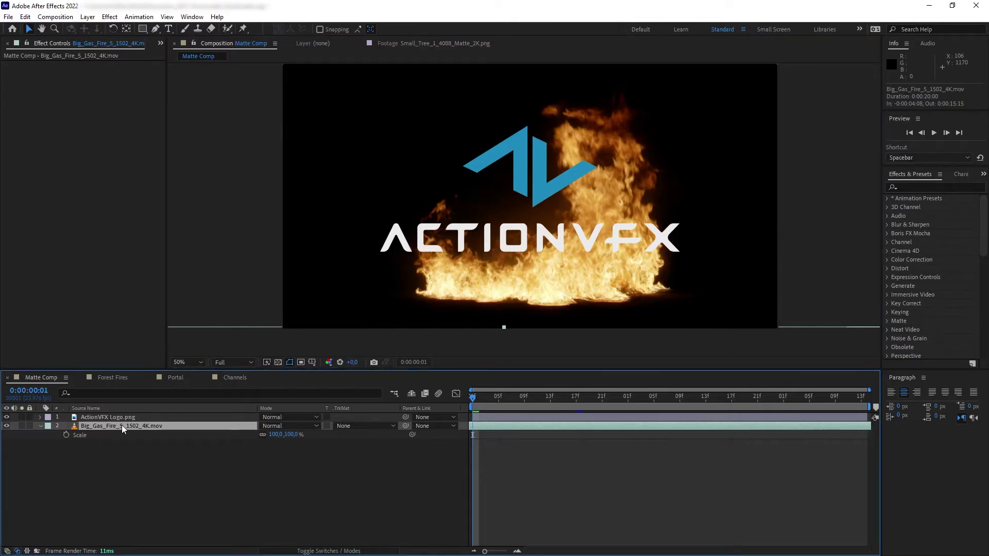
{"action": "left_click", "coordinate": [365, 426]}
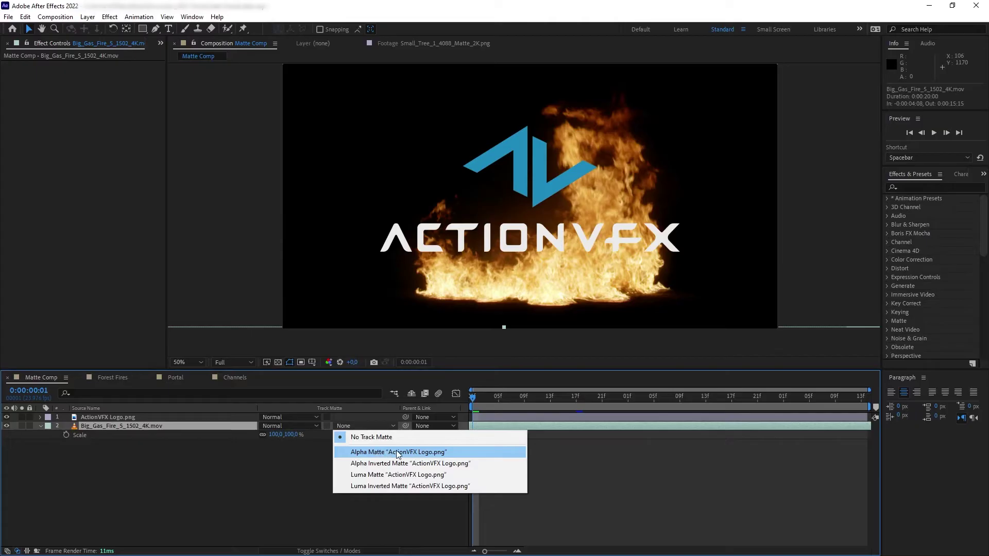
{"action": "left_click", "coordinate": [453, 451]}
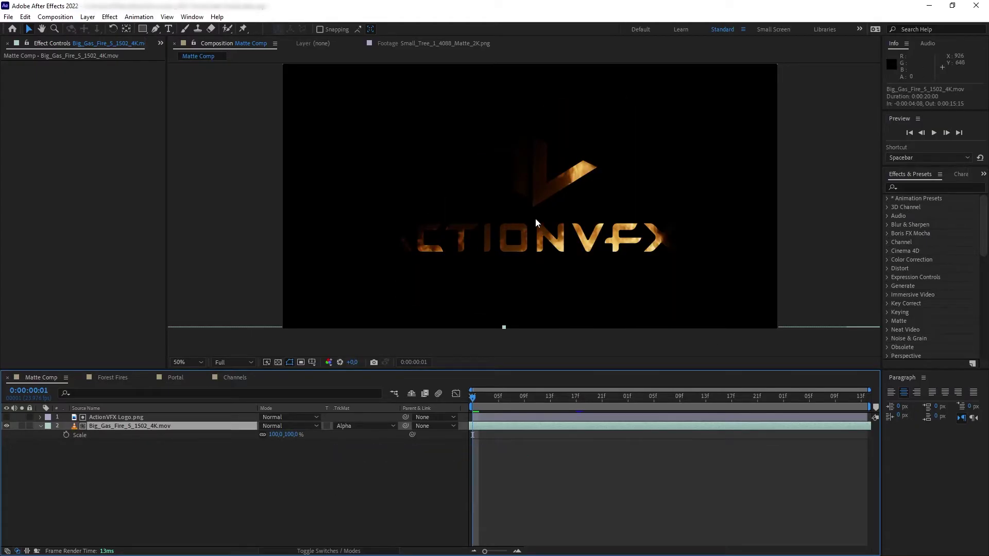
{"action": "key", "text": "space"}
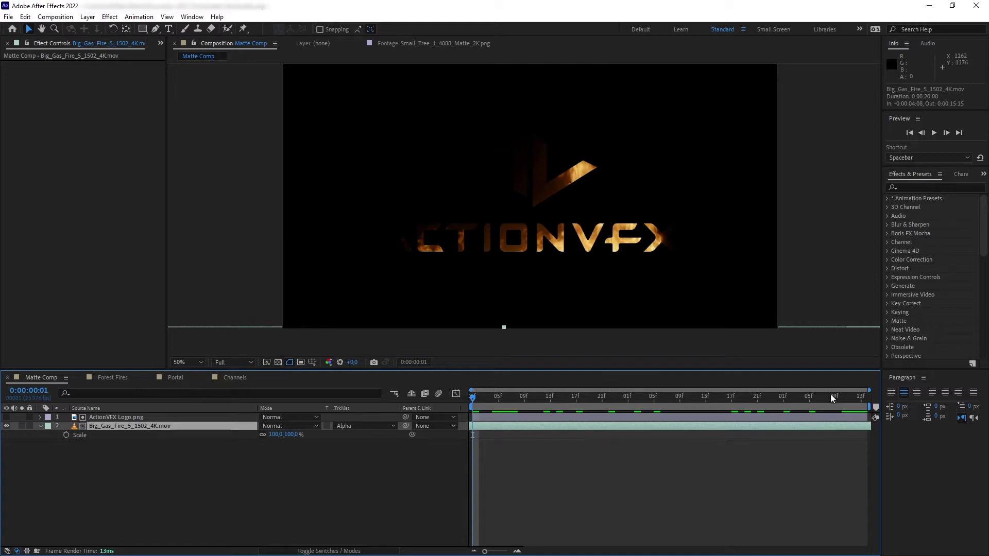
{"action": "left_click", "coordinate": [797, 397]}
{"action": "left_click_drag", "start_coordinate": [737, 407], "coordinate": [437, 410]}
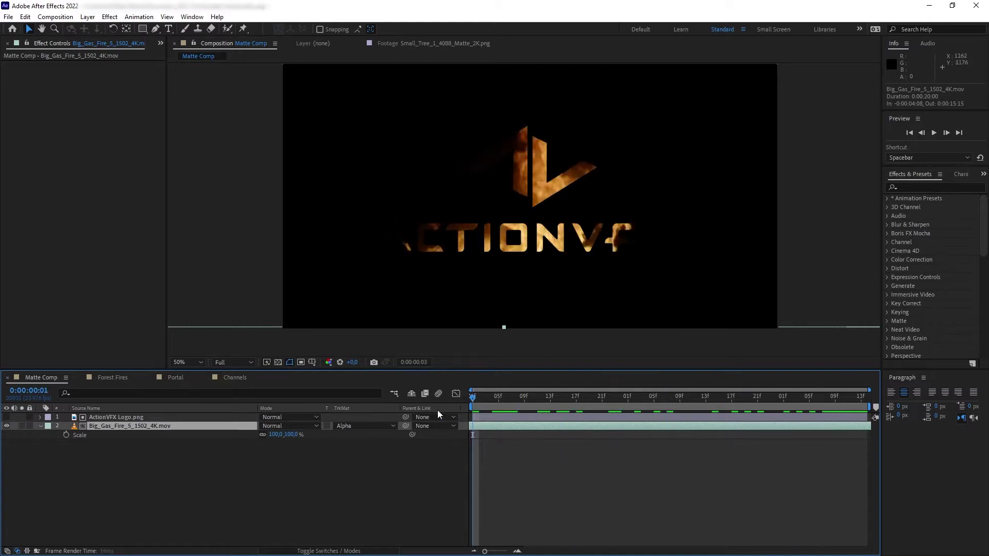
Select the ActionVFX Logo layer and view the Alpha channel of the matted composition
{"action": "left_click", "coordinate": [119, 418]}
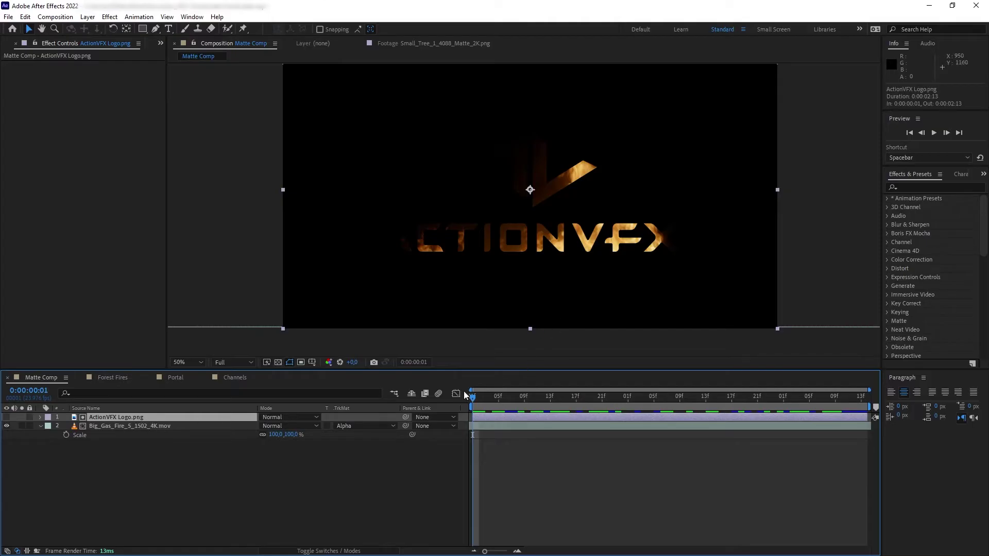
{"action": "left_click", "coordinate": [332, 363]}
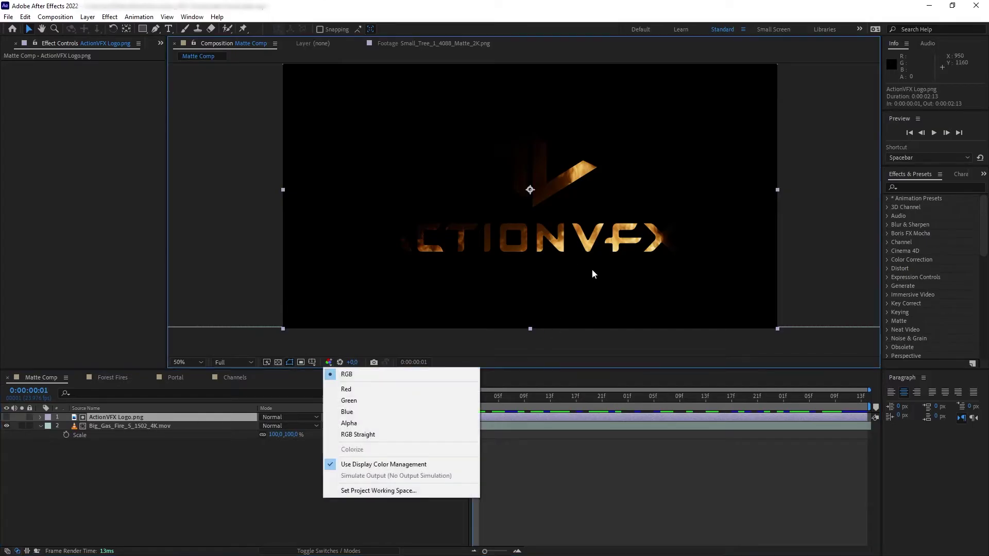
{"action": "left_click", "coordinate": [384, 421]}
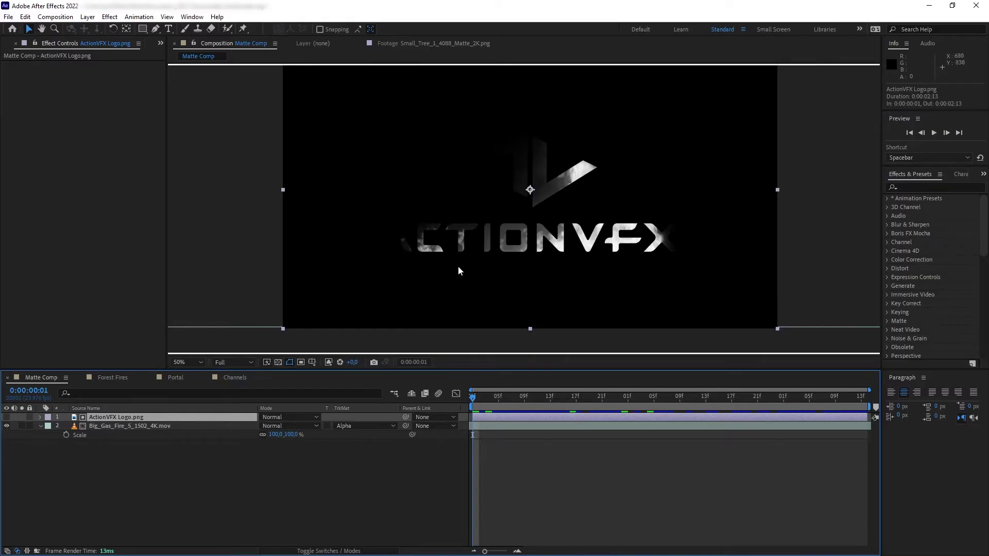
Try moving the gas fire footage within the logo matte while viewing the Alpha channel, and undo the move
{"action": "left_click", "coordinate": [199, 425]}
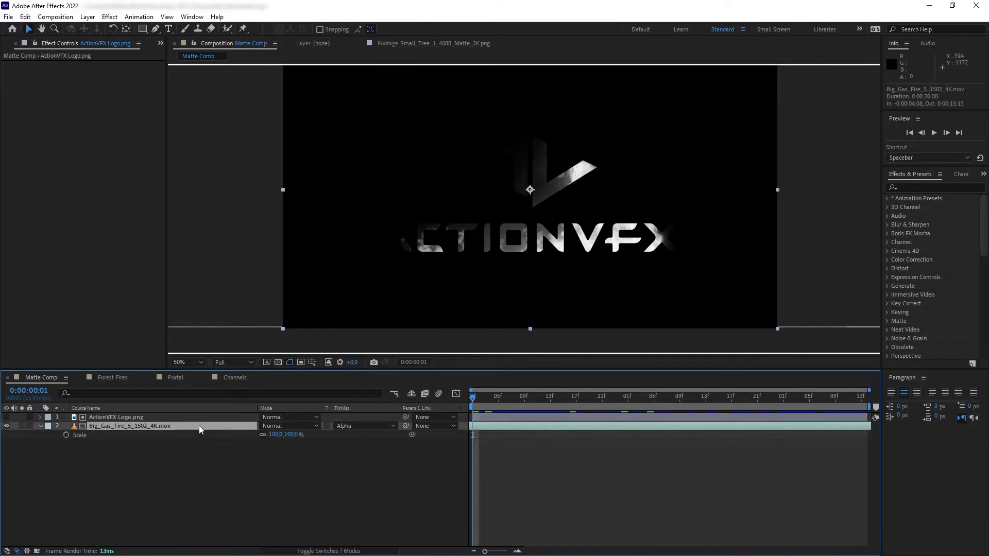
{"action": "left_click_drag", "start_coordinate": [714, 248], "coordinate": [578, 281]}
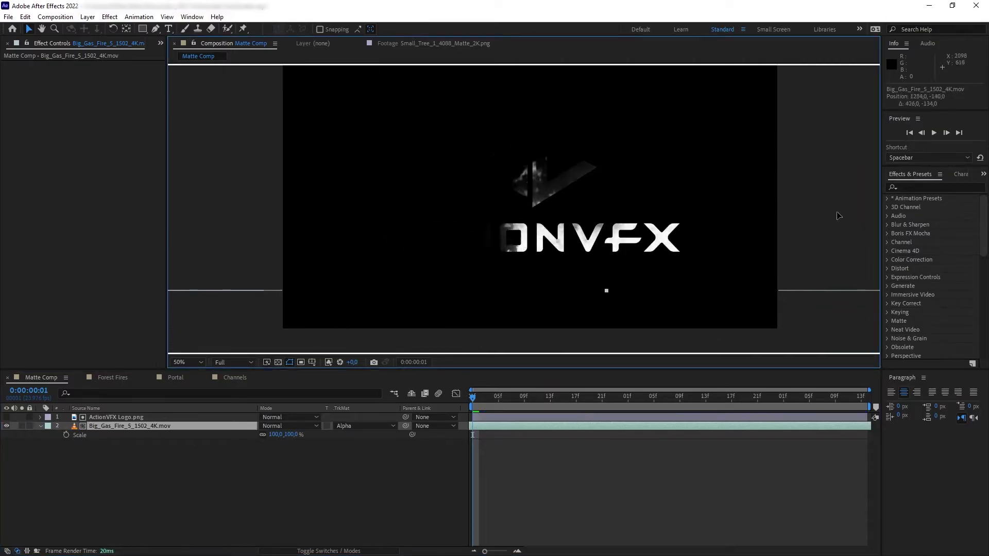
{"action": "key", "text": "ctrl+z"}
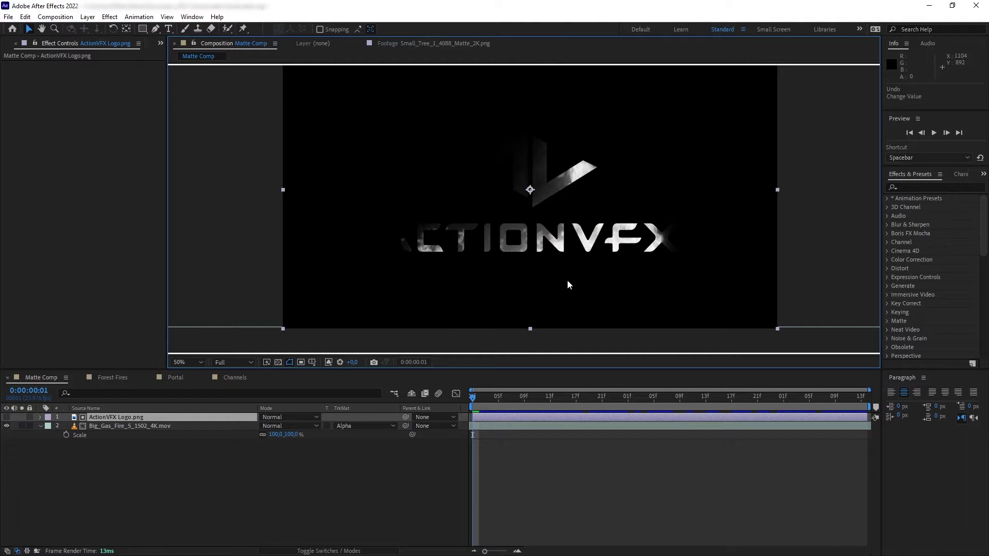
Try Alpha Inverted Matte "ActionVFX Logo.png" on the gas fire layer and undo the track matte change
{"action": "left_click", "coordinate": [384, 426]}
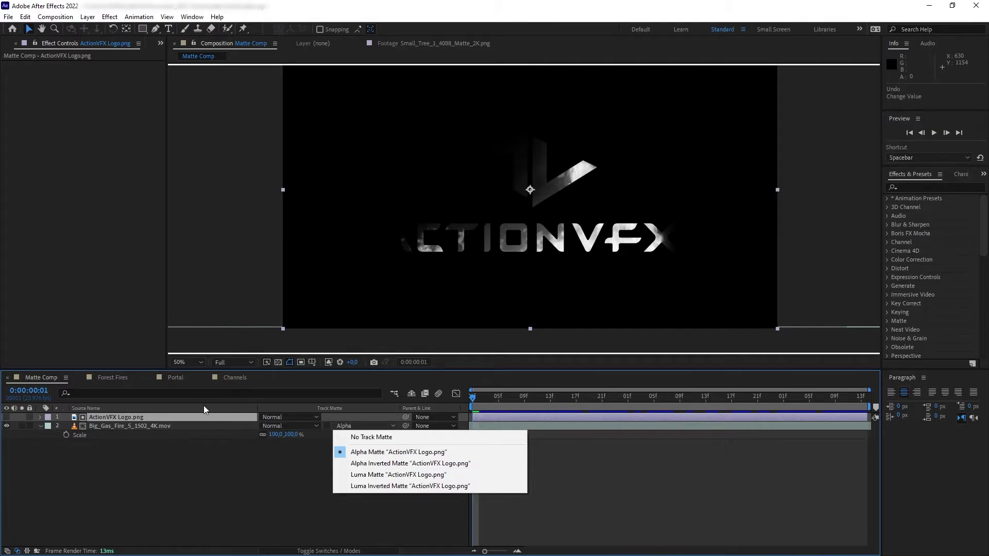
{"action": "left_click", "coordinate": [442, 464]}
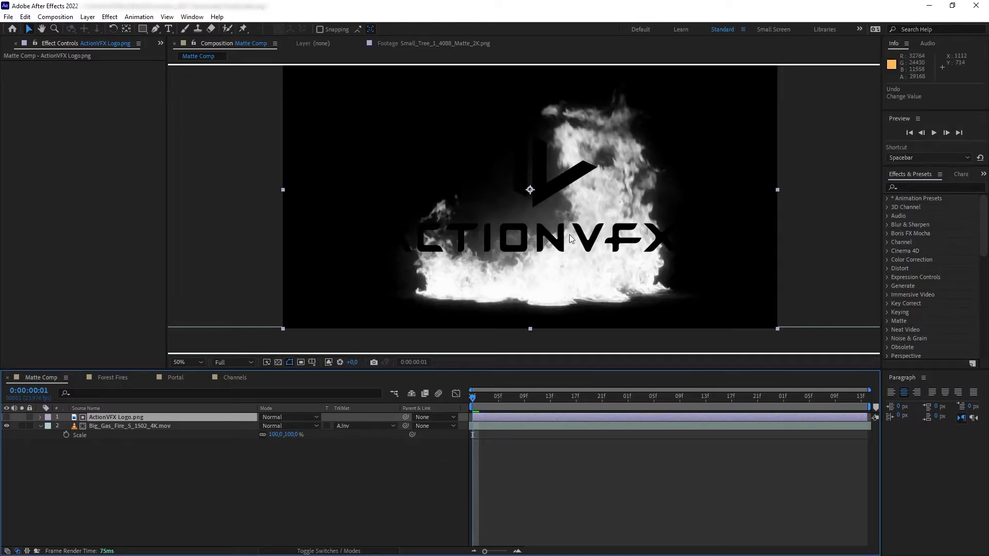
{"action": "key", "text": "ctrl+z"}
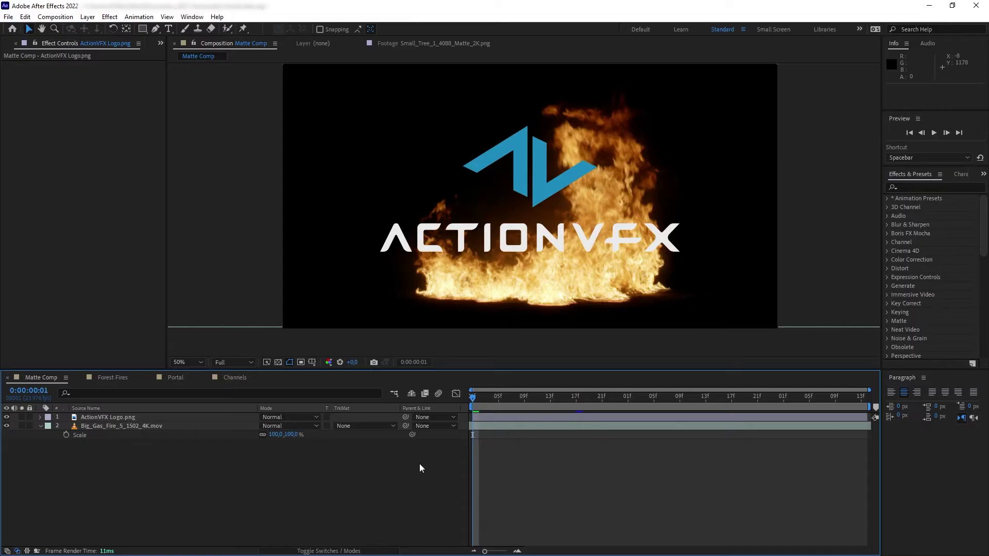
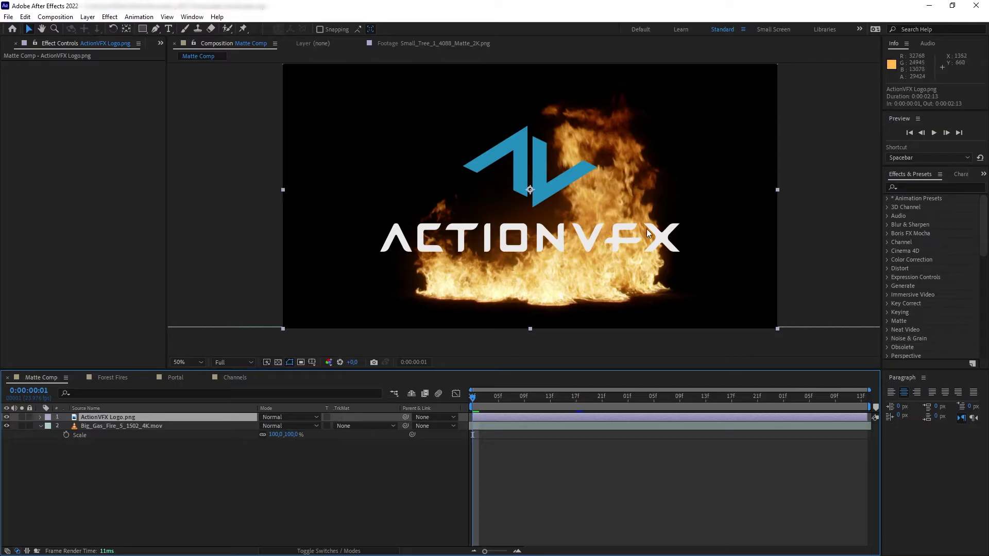
Apply the Tint effect to the ActionVFX Logo layer to view its luminance in grayscale, and remove the effect
{"action": "left_click", "coordinate": [930, 188]}
{"action": "type", "text": "tint"}
{"action": "left_click_drag", "start_coordinate": [925, 230], "coordinate": [124, 418]}
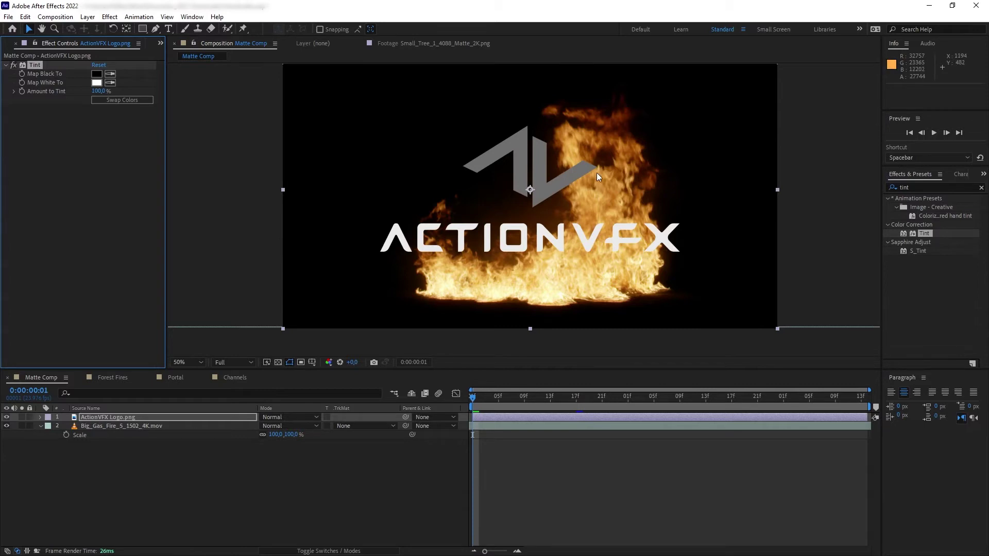
{"action": "key", "text": "Delete"}
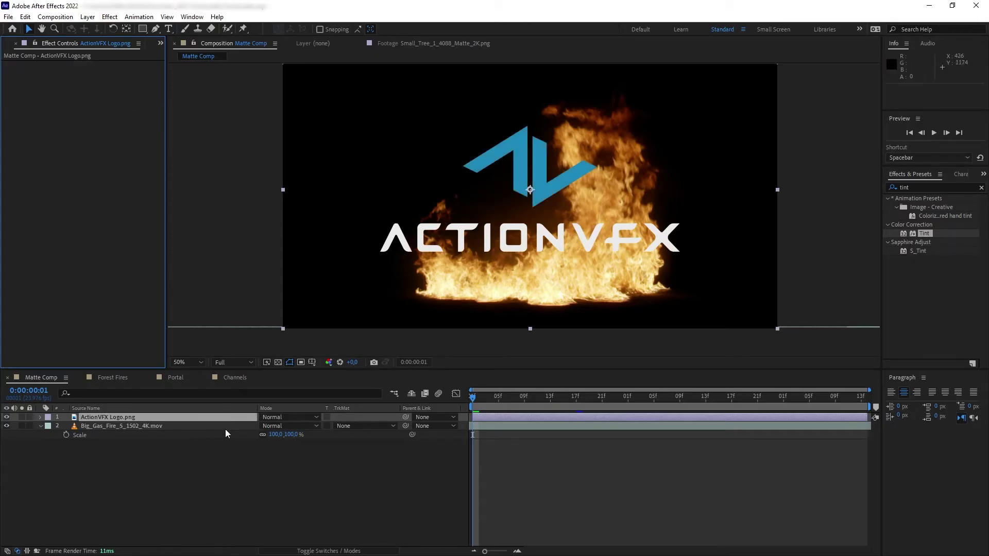
Set the gas fire layer's track matte to Luma Matte "ActionVFX Logo.png" and preview the result
{"action": "left_click", "coordinate": [333, 416]}
{"action": "left_click", "coordinate": [189, 426]}
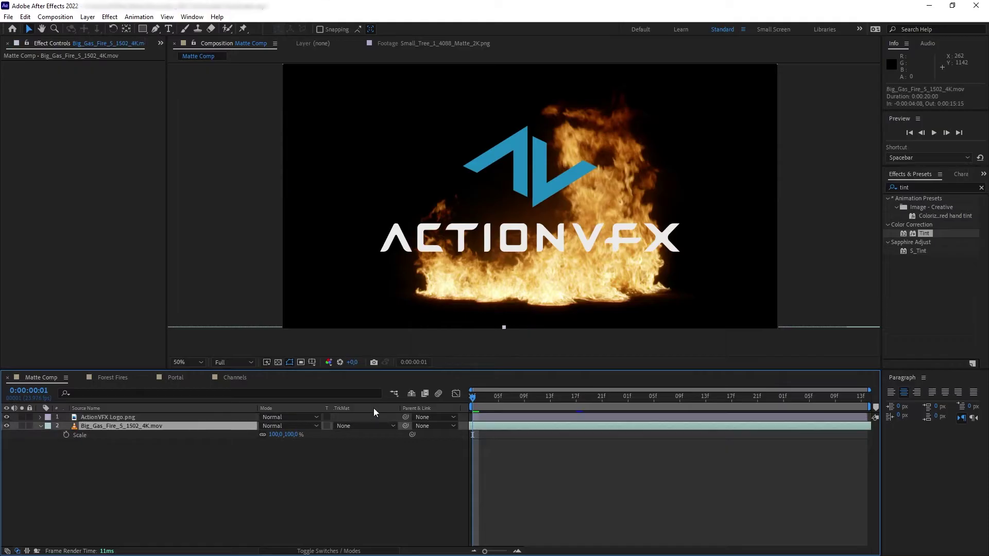
{"action": "left_click", "coordinate": [350, 426]}
{"action": "left_click", "coordinate": [373, 474]}
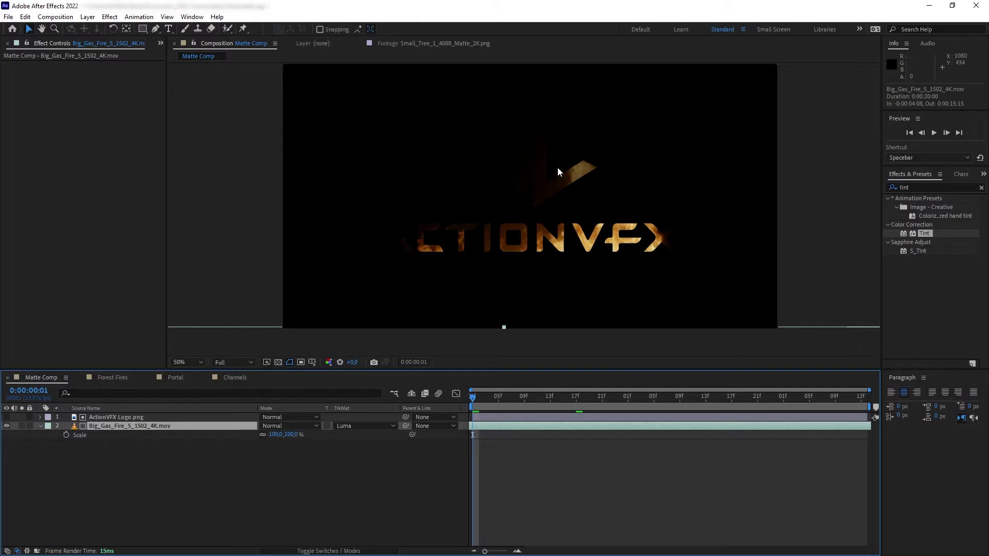
{"action": "left_click_drag", "start_coordinate": [483, 396], "coordinate": [573, 399]}
{"action": "key", "text": "space"}
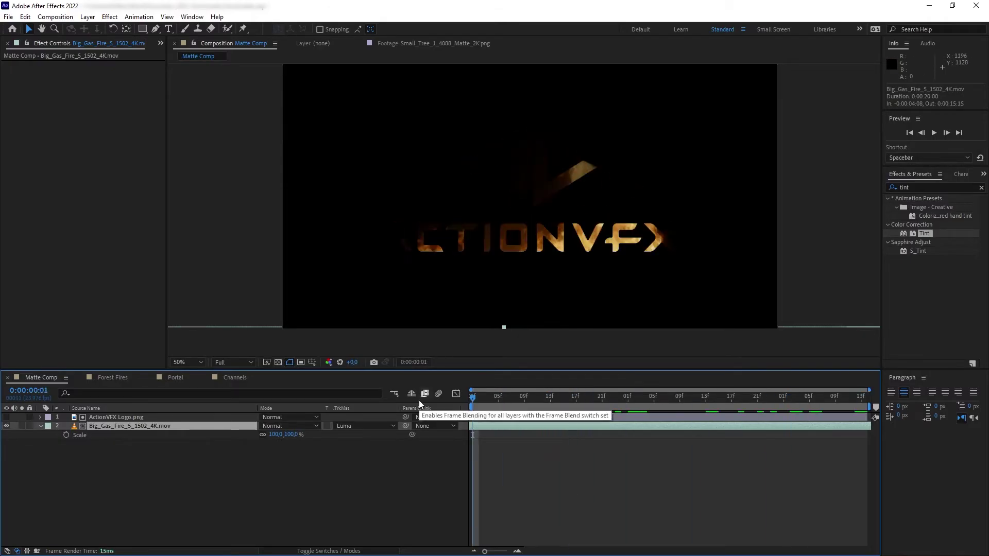
Switch the gas fire layer's track matte to Luma Inverted Matte "ActionVFX Logo.png" and play back the composition
{"action": "left_click", "coordinate": [365, 426]}
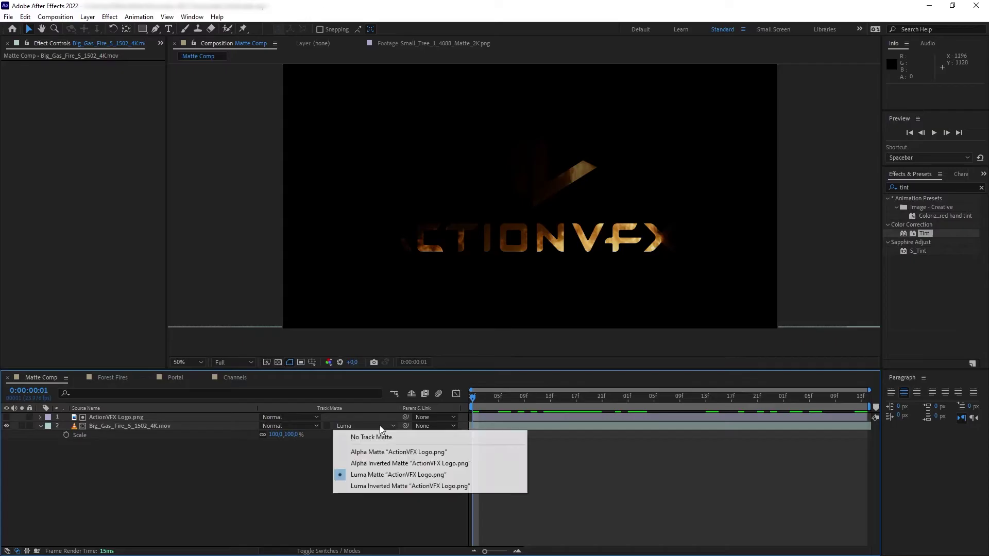
{"action": "left_click", "coordinate": [390, 486]}
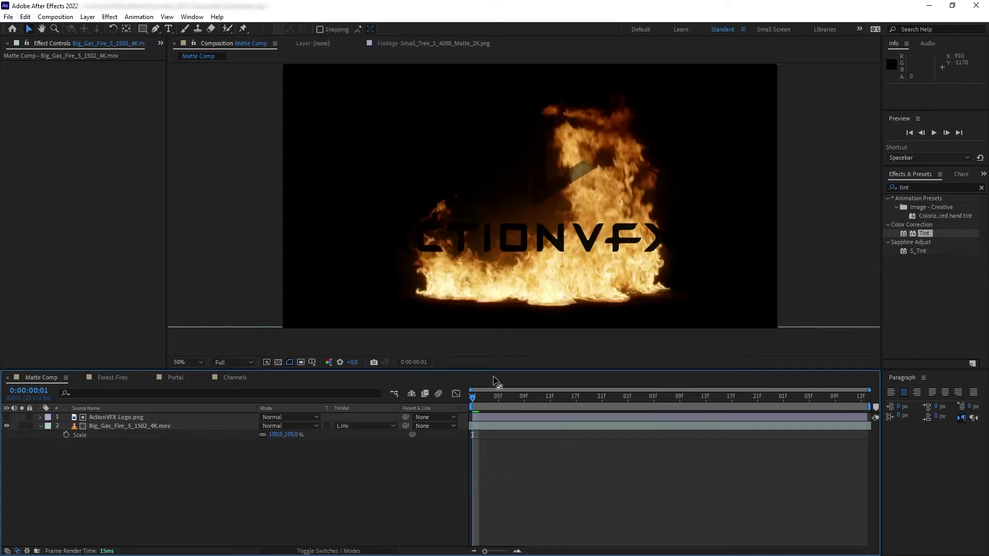
{"action": "key", "text": "space"}
{"action": "key", "text": "space"}
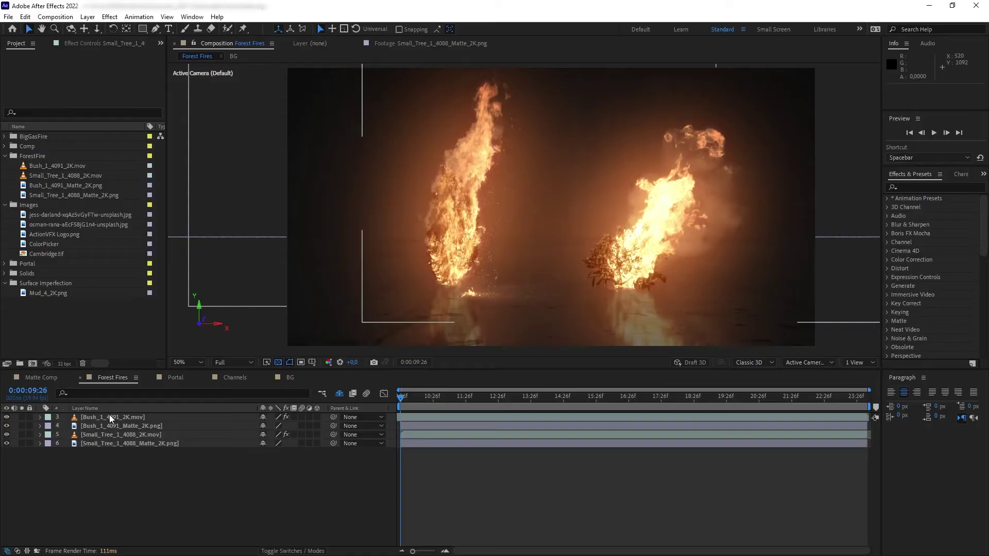
View only the Bush_1_4091 and Small_Tree_1_4088 fire footage layers in Forest Fires by soloing them together, and restore all layers
{"action": "left_click", "coordinate": [109, 417]}
{"action": "left_click", "coordinate": [104, 434], "text": "ctrl"}
{"action": "left_click", "coordinate": [23, 416]}
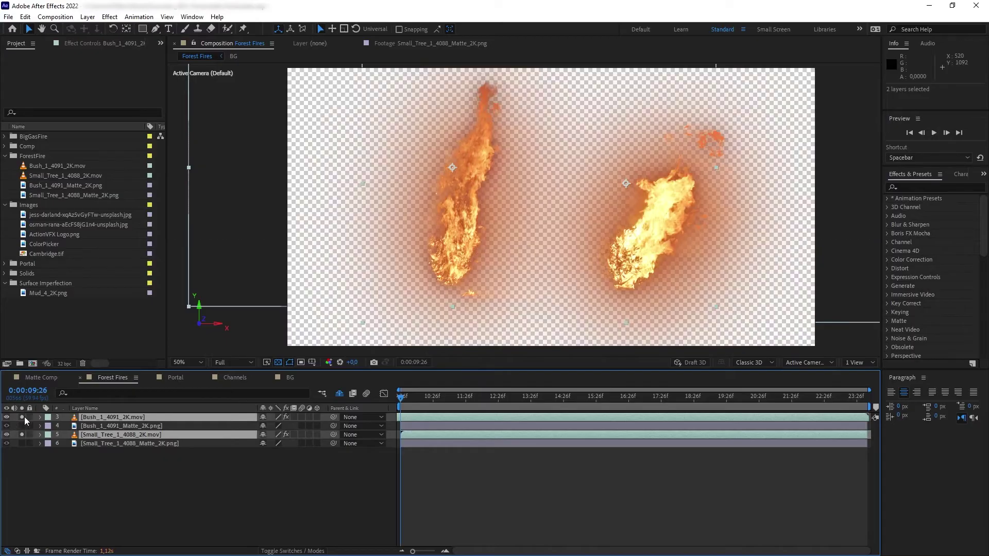
{"action": "left_click", "coordinate": [23, 416]}
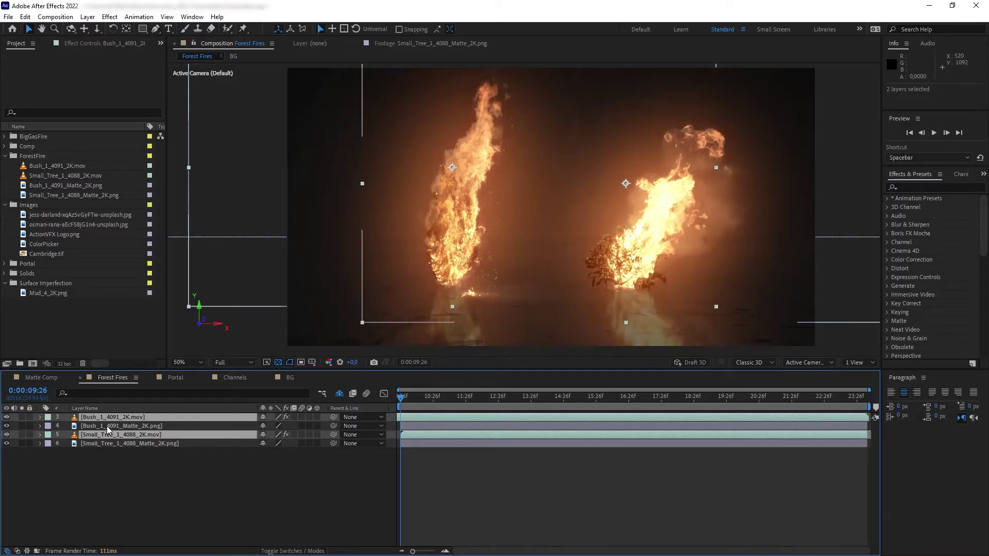
Solo the Bush_1_4091 and Small_Tree_1_4088 matte layers, inspect their alpha channel, return to RGB, and restore all layers
{"action": "left_click", "coordinate": [107, 426]}
{"action": "left_click", "coordinate": [101, 444], "text": "ctrl"}
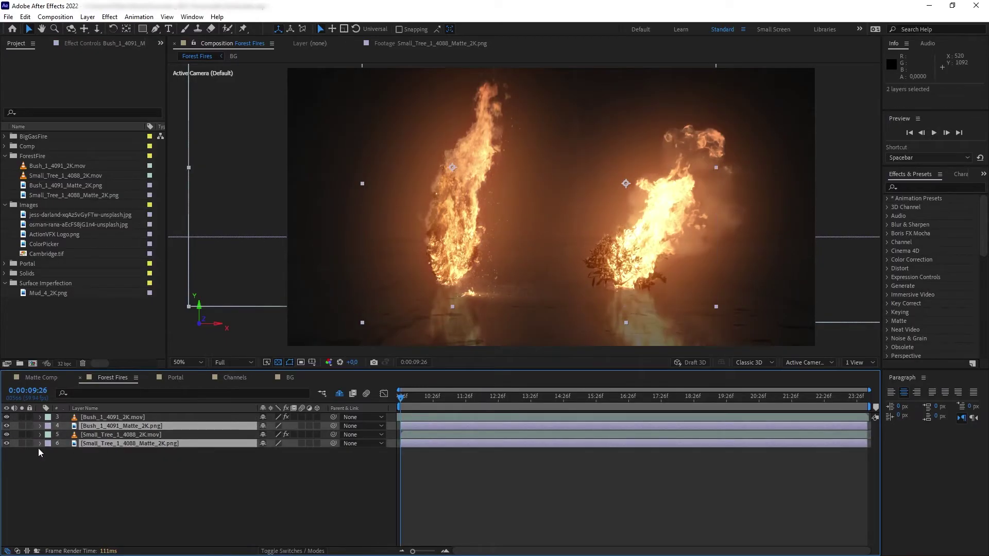
{"action": "left_click", "coordinate": [21, 443]}
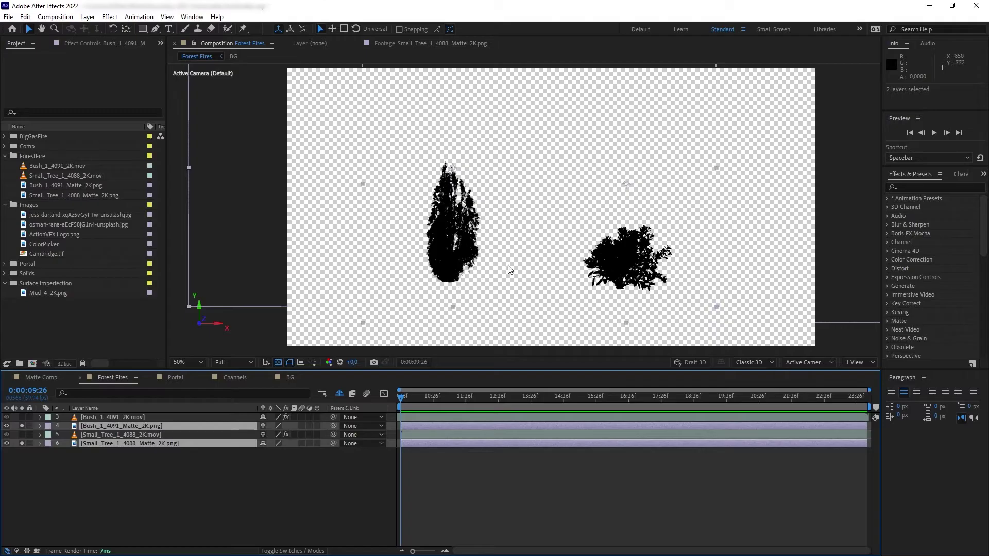
{"action": "left_click", "coordinate": [328, 362]}
{"action": "left_click", "coordinate": [345, 424]}
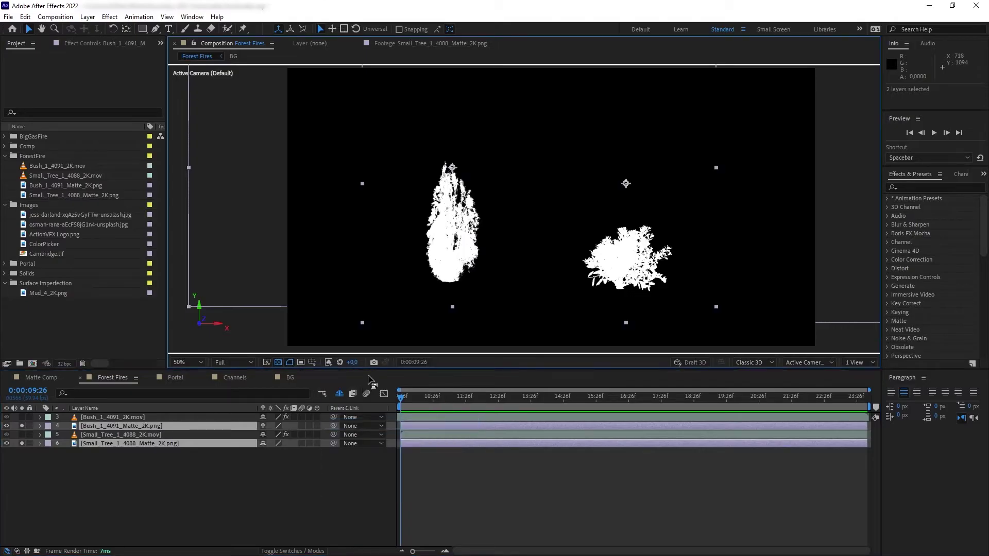
{"action": "left_click", "coordinate": [328, 362]}
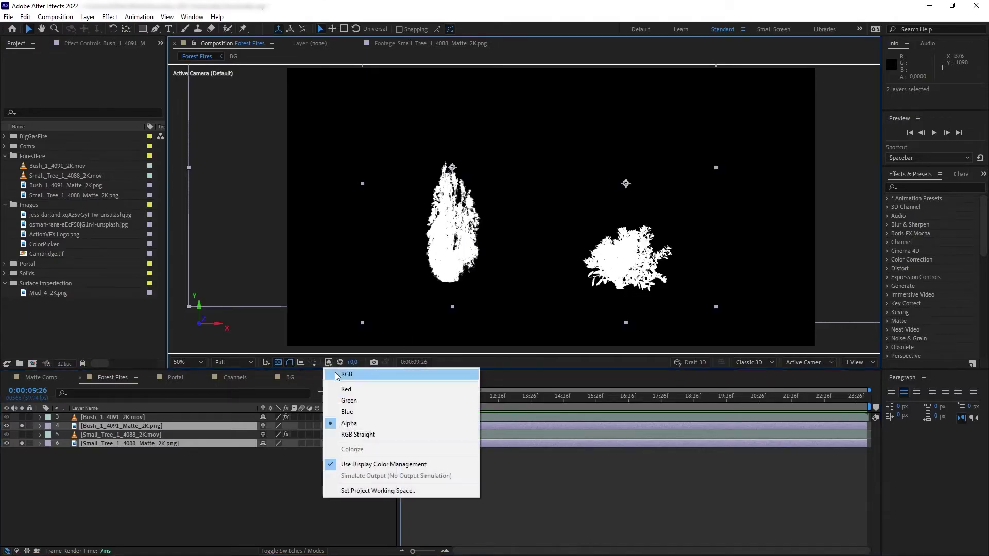
{"action": "left_click", "coordinate": [335, 375]}
{"action": "left_click_drag", "start_coordinate": [24, 427], "coordinate": [23, 443]}
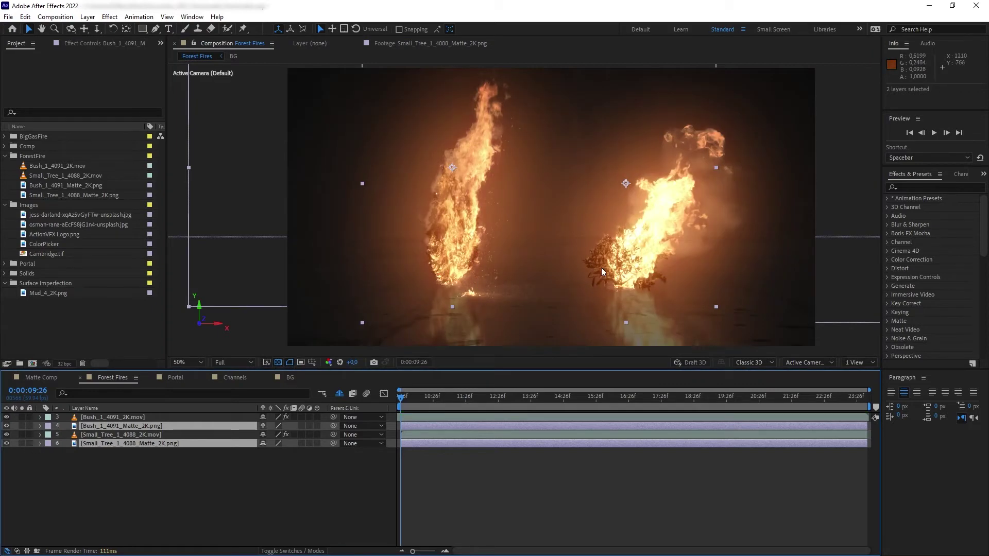
Add the Unsplash photo of the green hedge below the Bush_1_4091 matte layer and set its track matte to Alpha Matte
{"action": "left_click", "coordinate": [37, 225]}
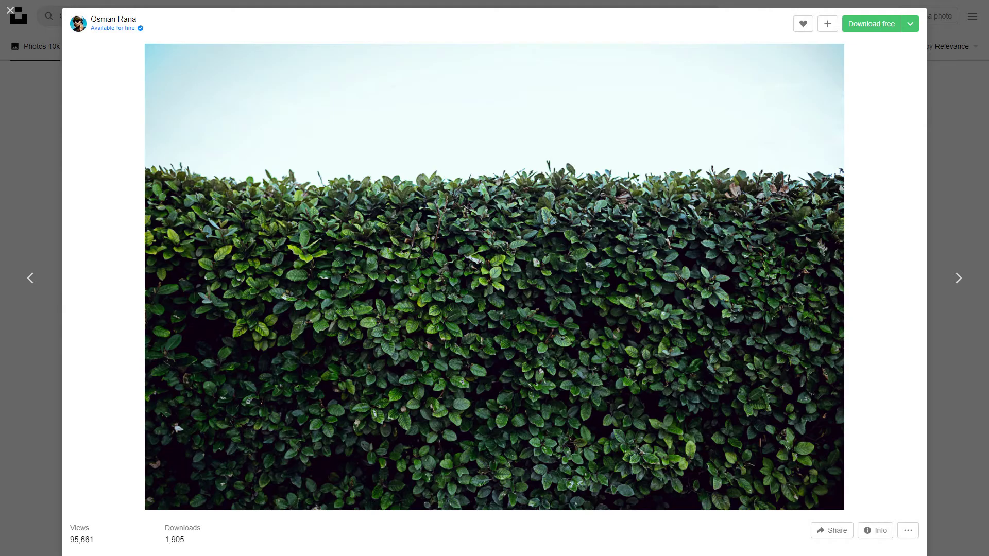
{"action": "left_click_drag", "start_coordinate": [78, 224], "coordinate": [158, 434]}
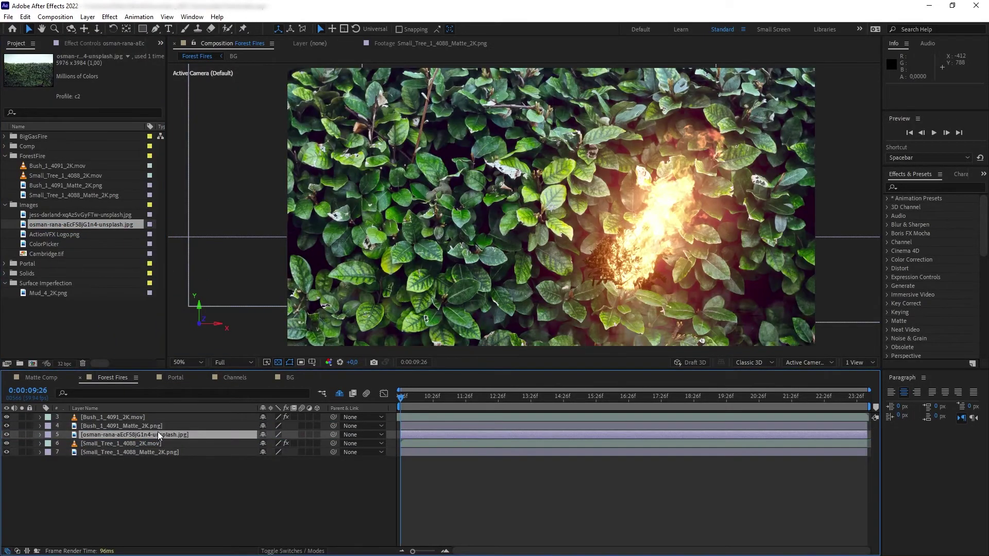
{"action": "left_click", "coordinate": [300, 551]}
{"action": "left_click", "coordinate": [356, 435]}
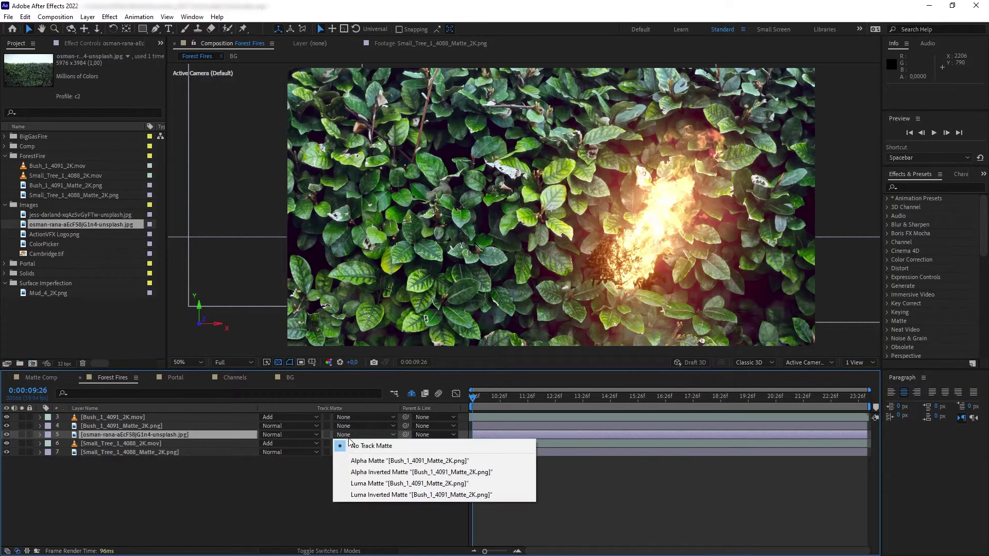
{"action": "left_click", "coordinate": [368, 461]}
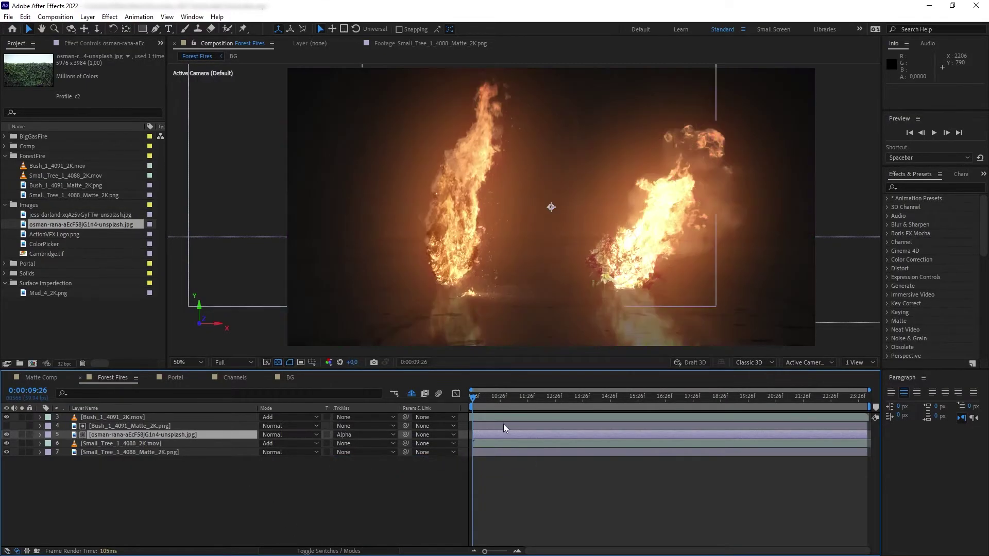
Solo the matted hedge photo, scale it to 25%, move it to about 1112, 588, and restore the other layers
{"action": "left_click", "coordinate": [22, 435]}
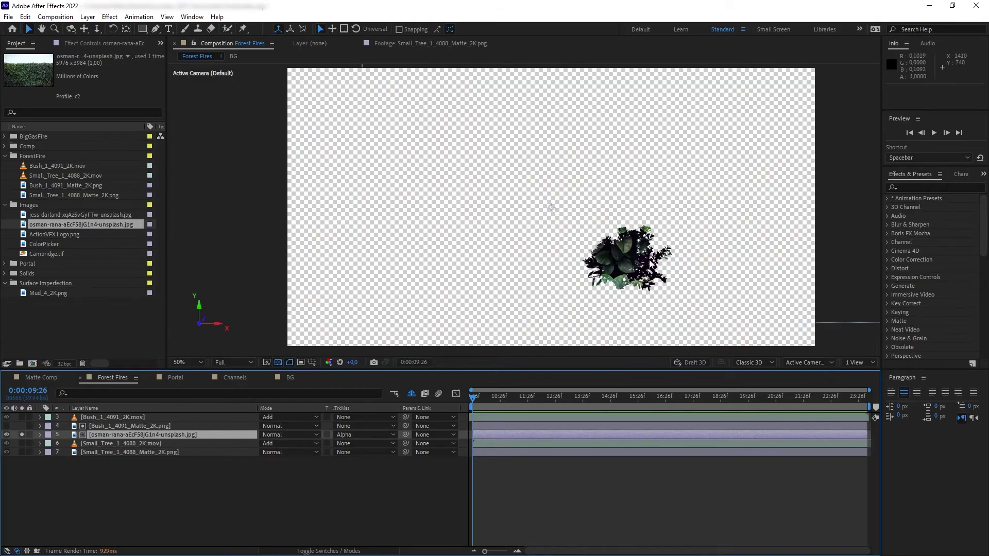
{"action": "key", "text": "s"}
{"action": "mouse_move", "coordinate": [276, 443]}
{"action": "left_mouse_down"}
{"action": "mouse_move", "coordinate": [246, 447]}
{"action": "mouse_move", "coordinate": [258, 446]}
{"action": "left_mouse_up"}
{"action": "left_click_drag", "start_coordinate": [569, 261], "coordinate": [592, 274]}
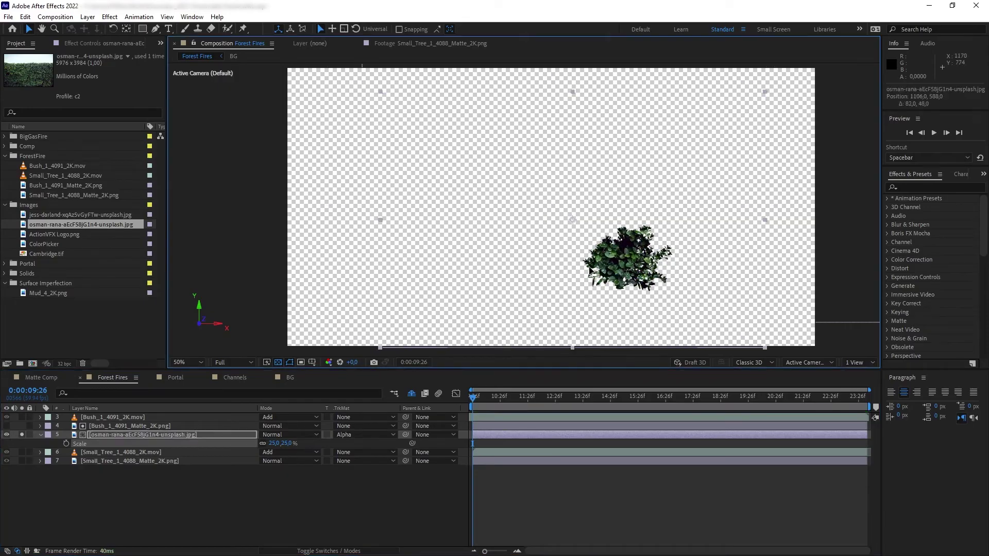
{"action": "left_click", "coordinate": [21, 434]}
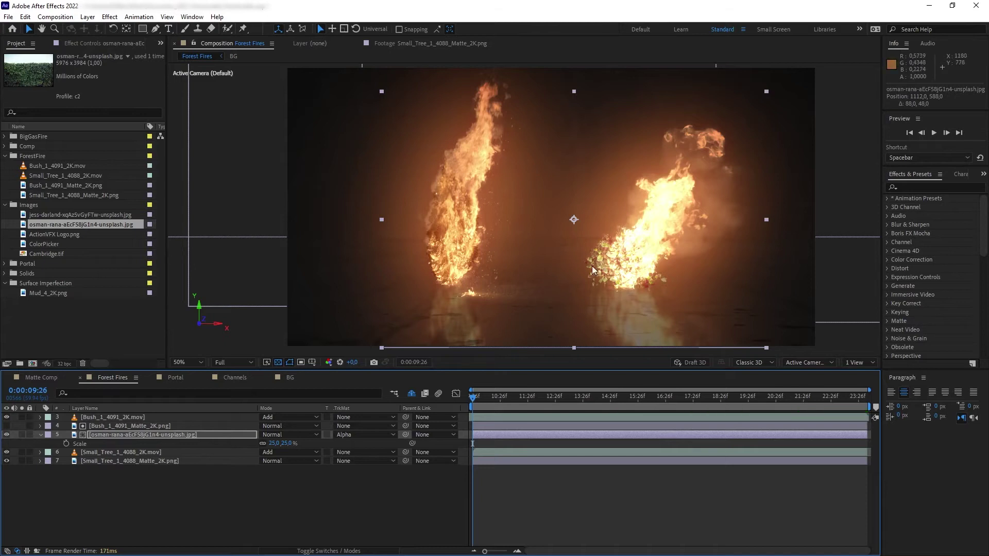
{"action": "left_click", "coordinate": [7, 435]}
Add the other Unsplash leaf photo below the Small_Tree_1_4088 matte layer, scale it down, and apply the matte as its Alpha Matte
{"action": "left_click_drag", "start_coordinate": [77, 214], "coordinate": [160, 471]}
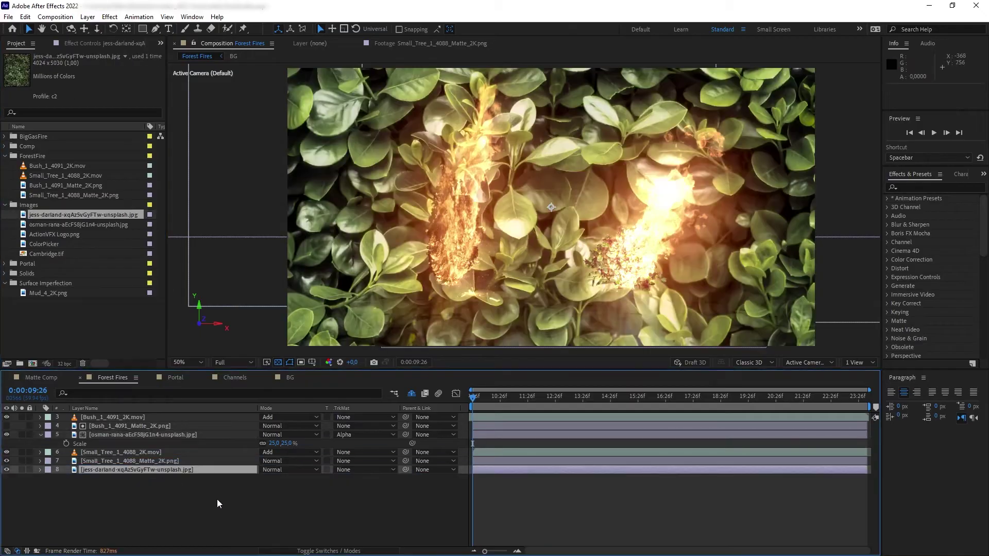
{"action": "key", "text": "s"}
{"action": "left_click_drag", "start_coordinate": [280, 479], "coordinate": [226, 475]}
{"action": "left_click", "coordinate": [365, 469]}
{"action": "left_click", "coordinate": [371, 496]}
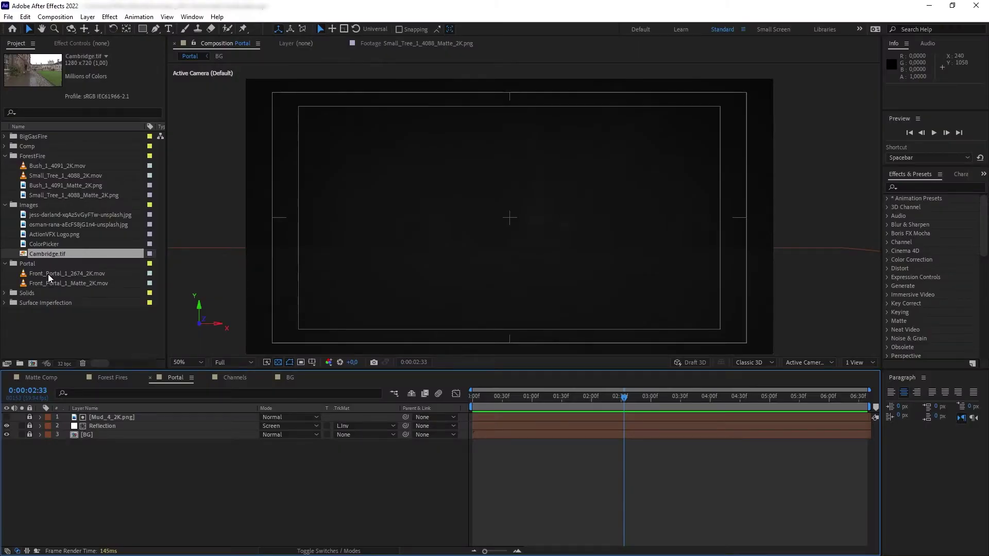
Add Front_Portal_1_2674_2K.mov above BG in the Portal composition, preview it, and set its blending mode to Screen
{"action": "left_click_drag", "start_coordinate": [48, 274], "coordinate": [149, 431]}
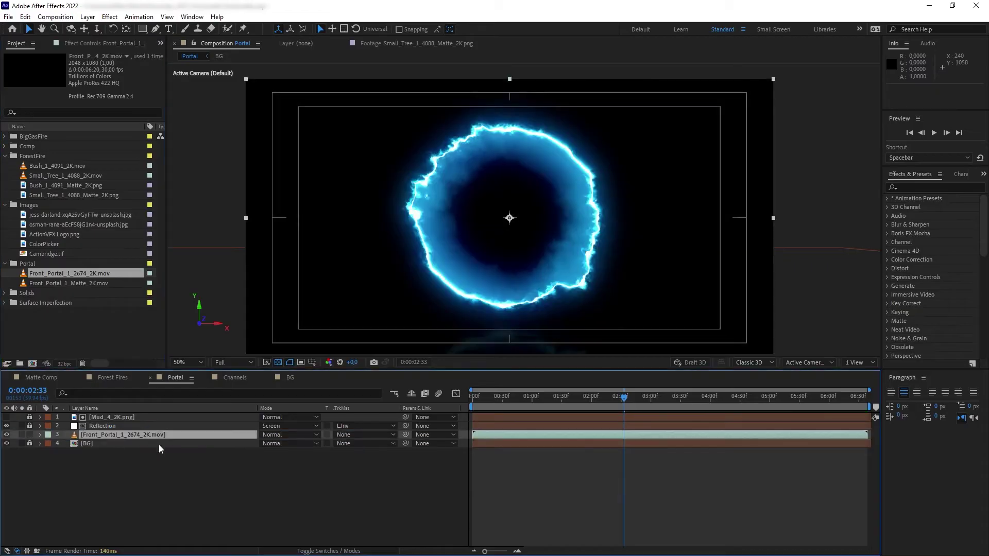
{"action": "left_click_drag", "start_coordinate": [598, 396], "coordinate": [752, 396]}
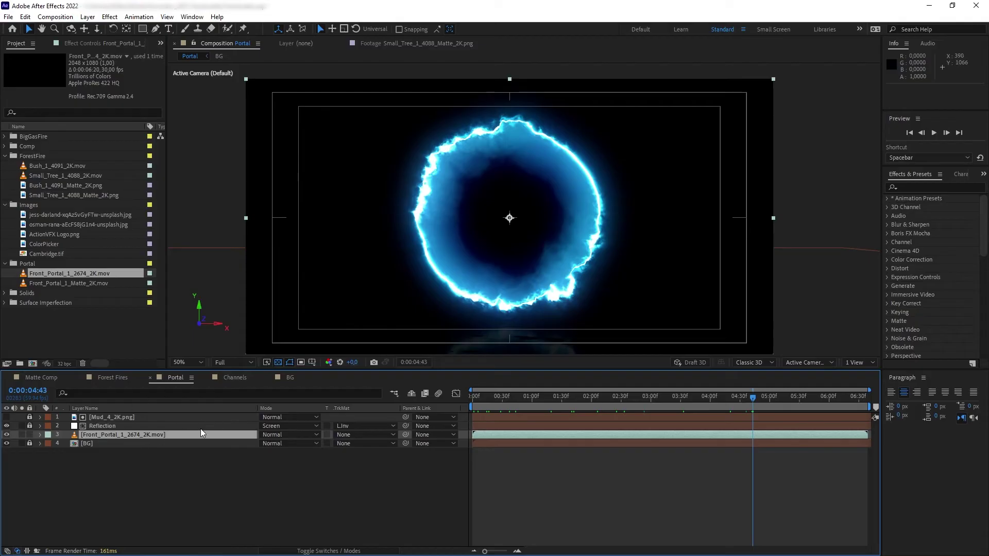
{"action": "left_click", "coordinate": [271, 438]}
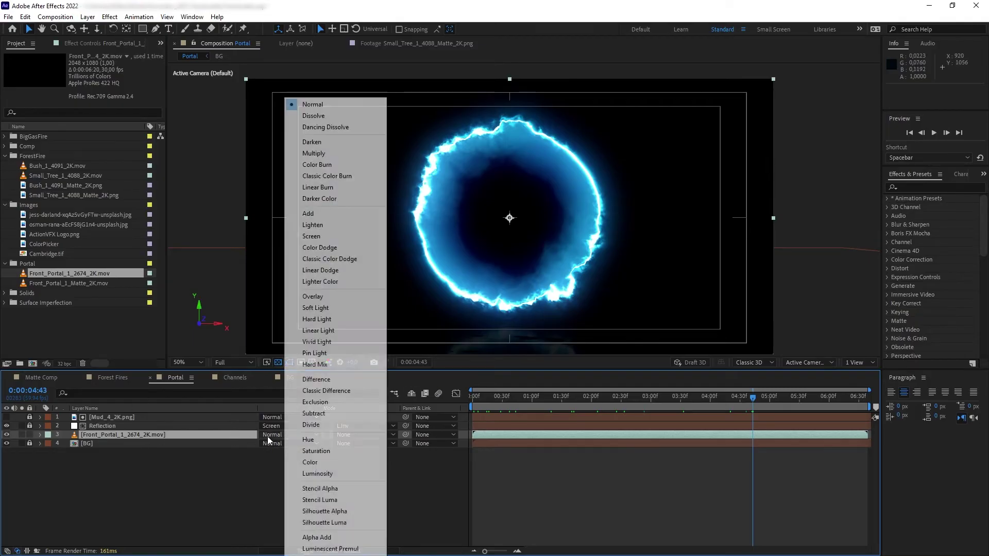
{"action": "left_click", "coordinate": [349, 237]}
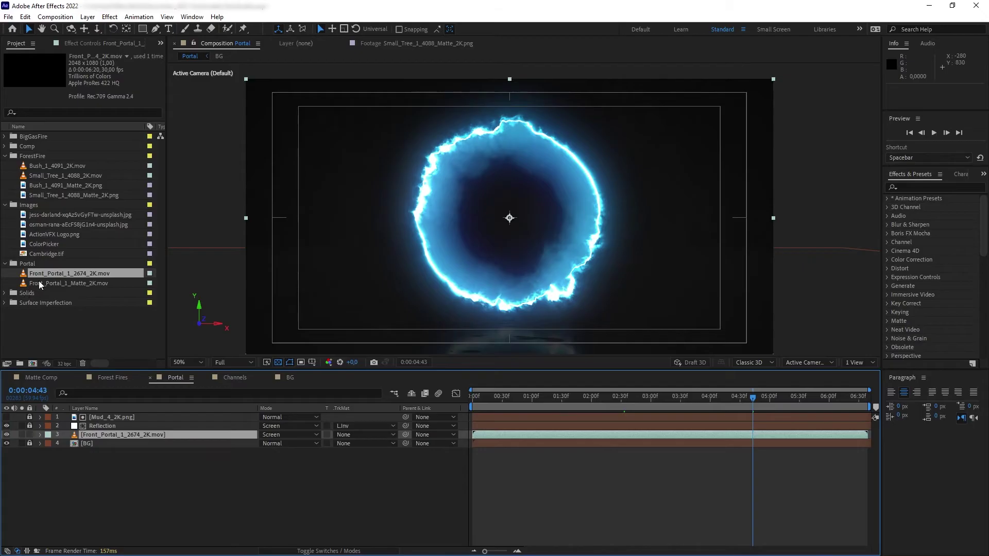
Place Front_Portal_1_Matte_2K.mov directly below the portal footage and scrub through the composition to preview the matte
{"action": "left_click_drag", "start_coordinate": [40, 284], "coordinate": [157, 441]}
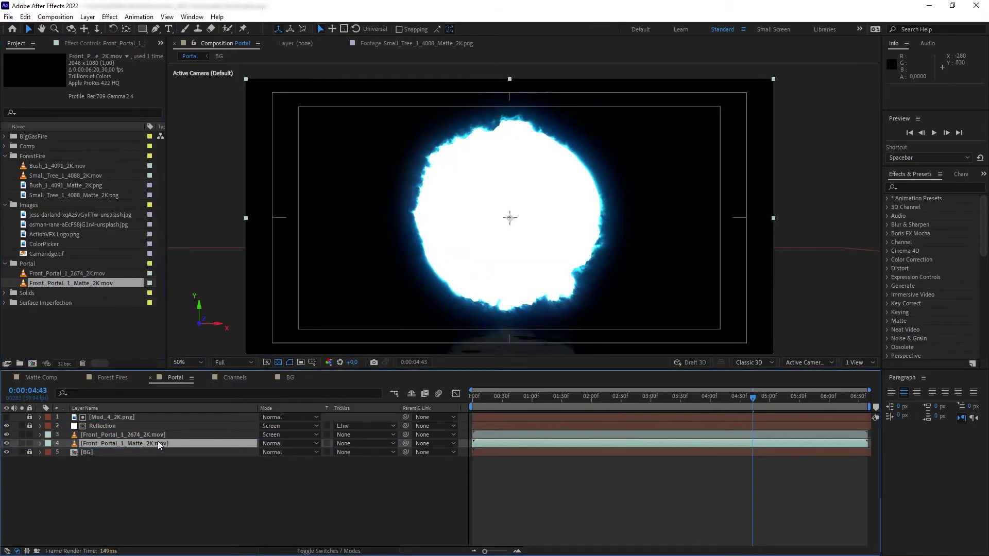
{"action": "key", "text": "j"}
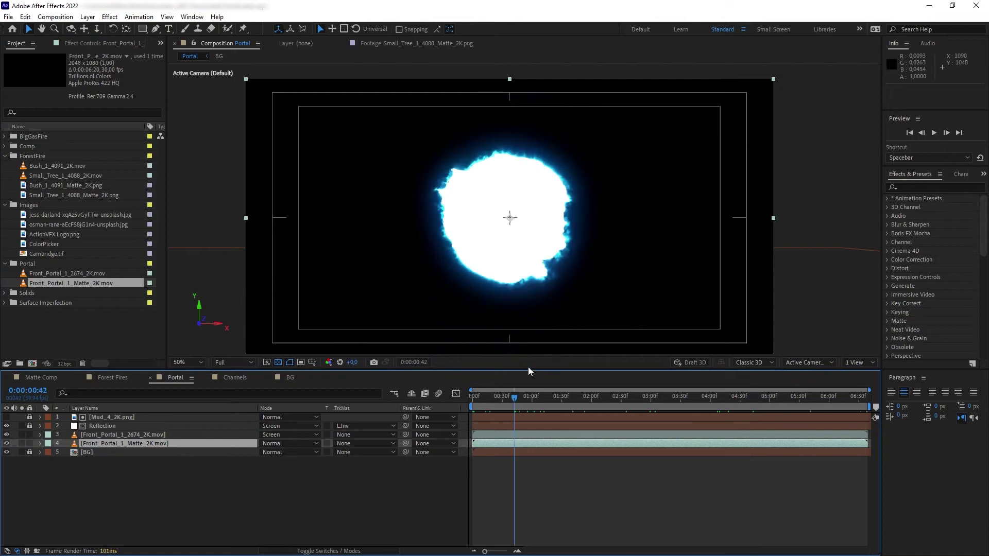
{"action": "left_click_drag", "start_coordinate": [502, 402], "coordinate": [480, 401]}
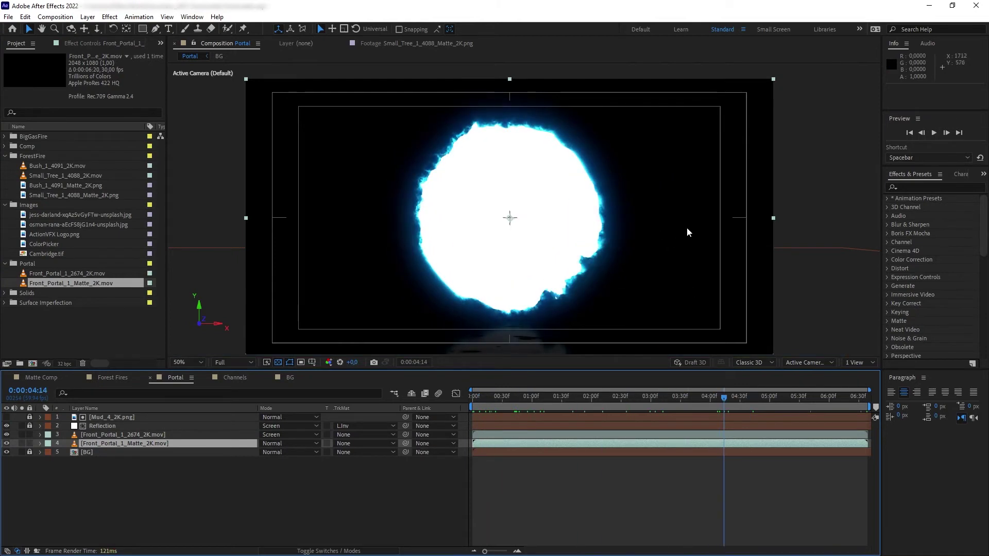
Solo the Front_Portal_1_Matte_2K.mov layer, inspect its alpha channel, return to RGB, and restore all layers
{"action": "left_click", "coordinate": [21, 443]}
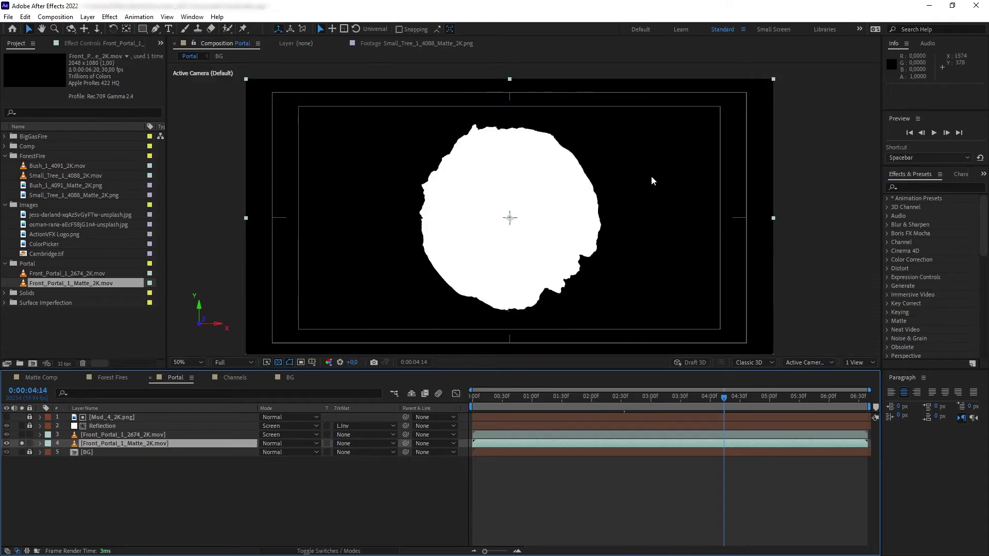
{"action": "left_click", "coordinate": [328, 363]}
{"action": "left_click", "coordinate": [346, 425]}
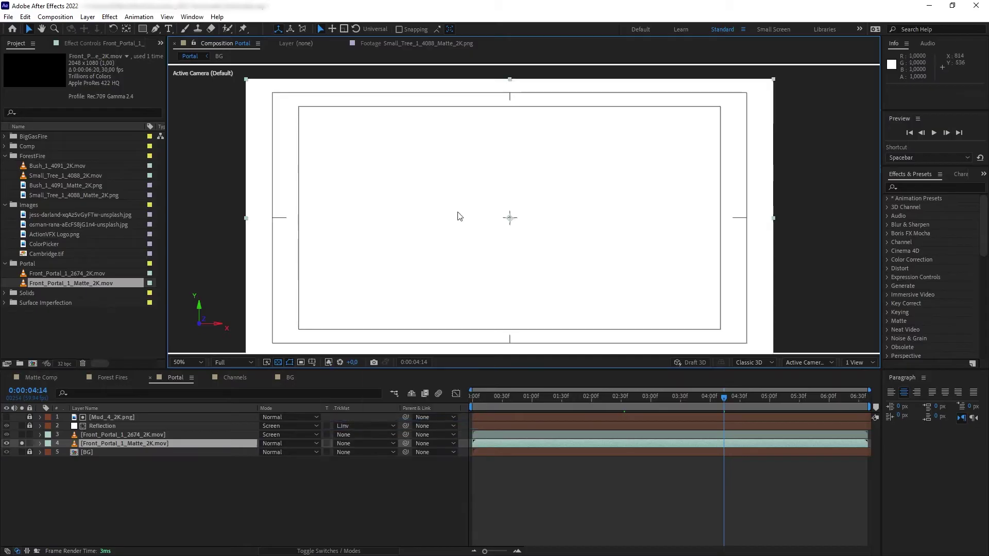
{"action": "left_click", "coordinate": [329, 362]}
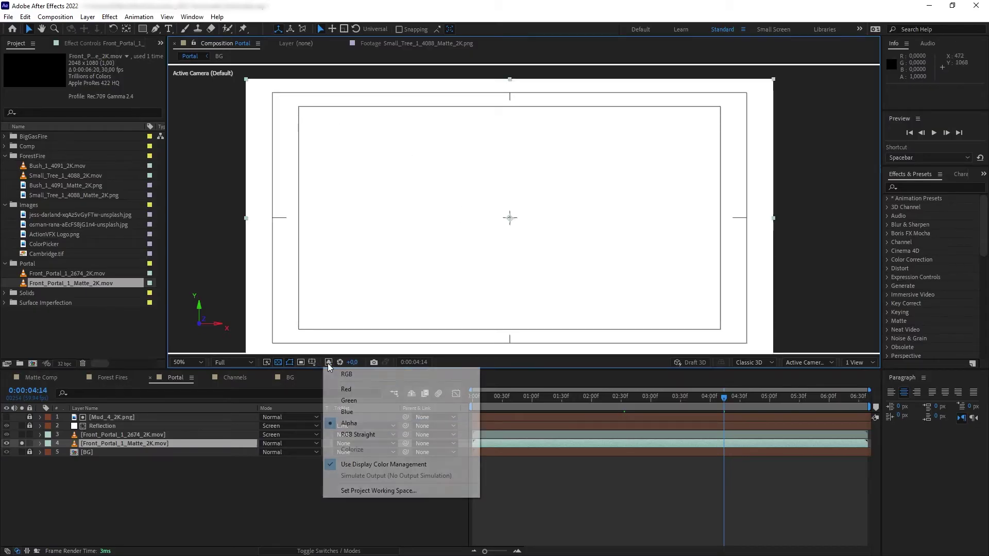
{"action": "left_click", "coordinate": [335, 376]}
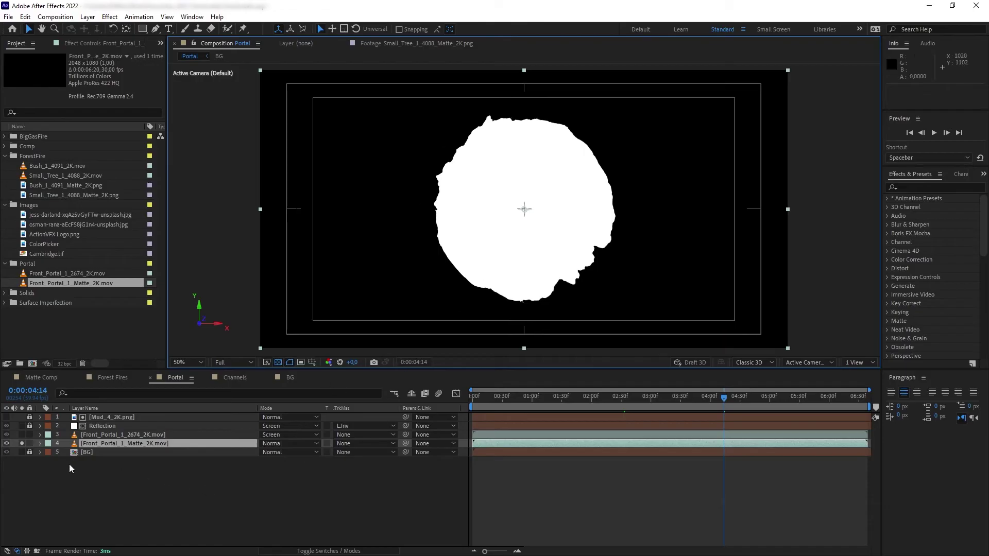
{"action": "left_click", "coordinate": [22, 443]}
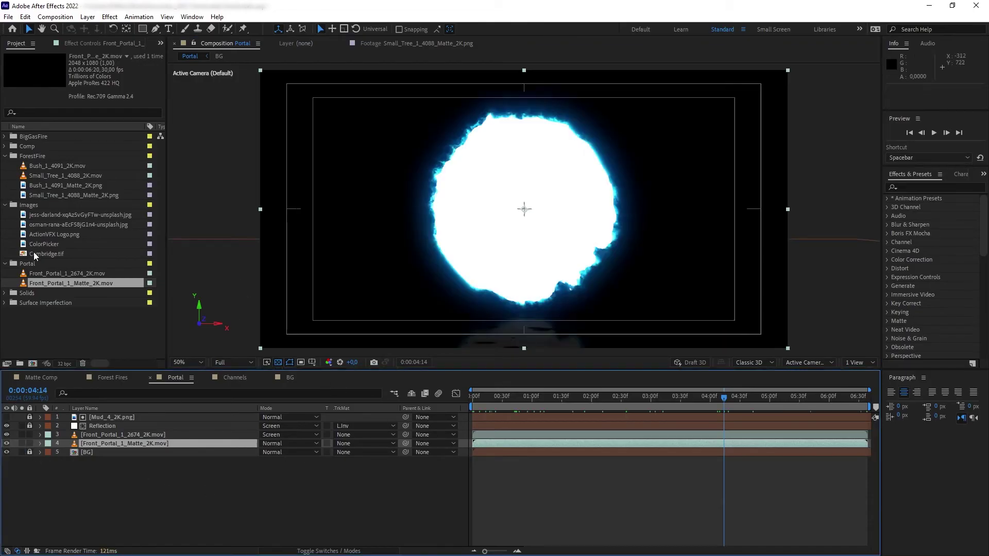
Add Cambridge.tif below the portal matte layer and set its track matte to Alpha Matte
{"action": "left_click_drag", "start_coordinate": [34, 254], "coordinate": [121, 448]}
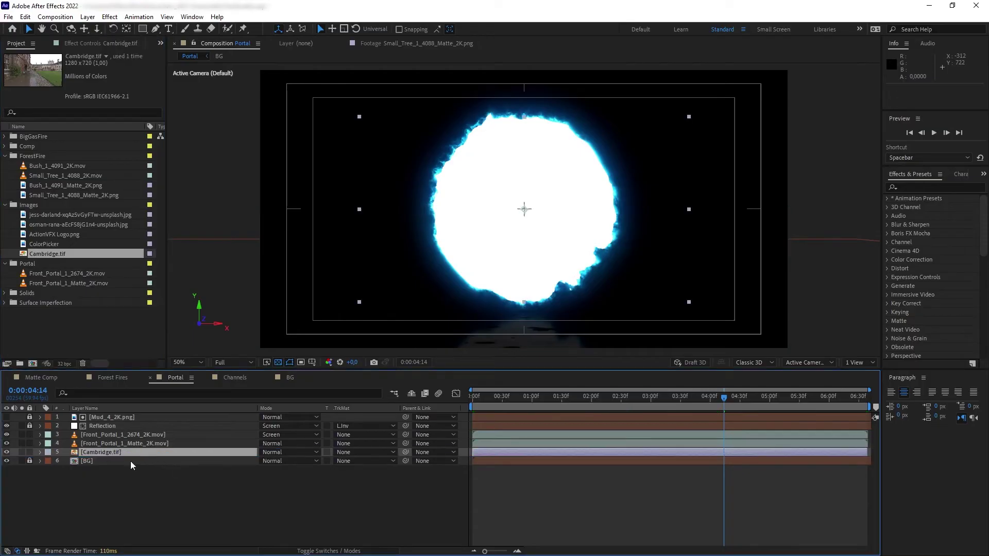
{"action": "left_click", "coordinate": [389, 452]}
{"action": "left_click", "coordinate": [385, 478]}
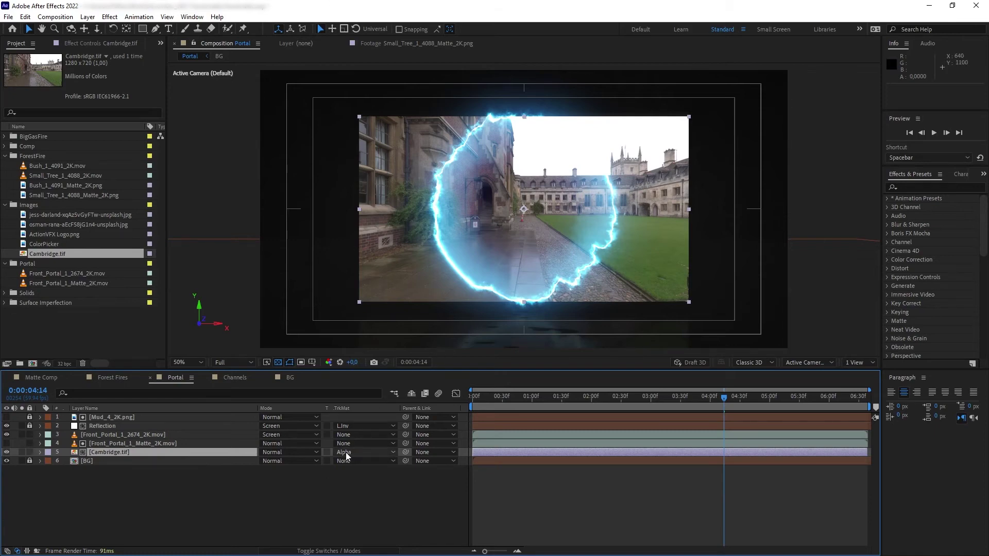
Try Shift Channels on the Front_Portal_1_Matte_2K.mov layer with Take Alpha From set to Luminance, and remove the effect
{"action": "left_click", "coordinate": [186, 444]}
{"action": "left_click", "coordinate": [922, 186]}
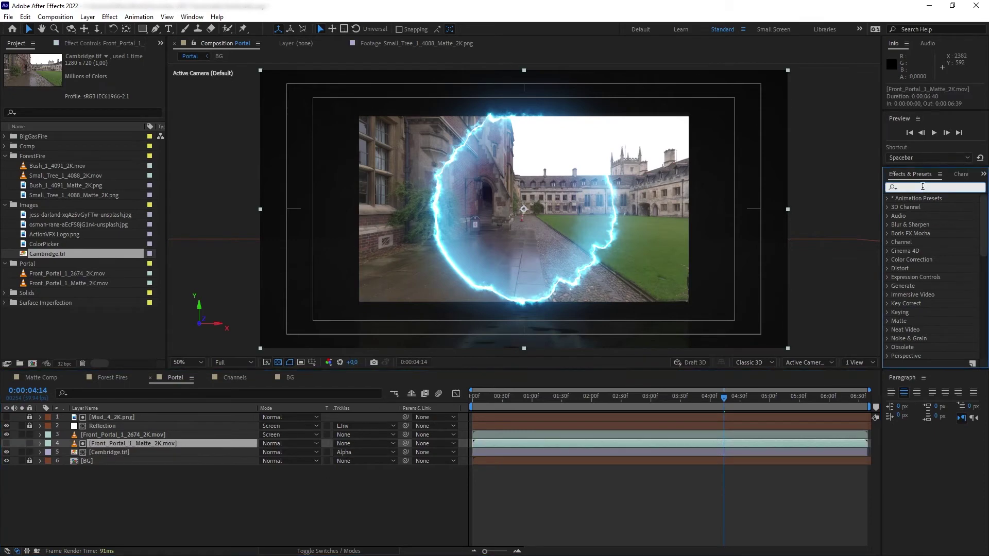
{"action": "type", "text": "shift"}
{"action": "double_click", "coordinate": [938, 207]}
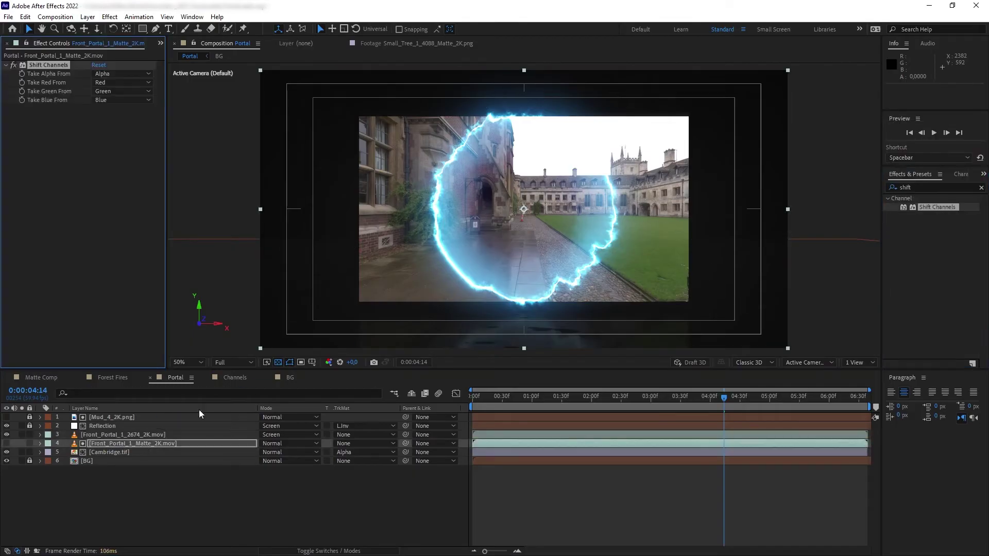
{"action": "left_click", "coordinate": [106, 73]}
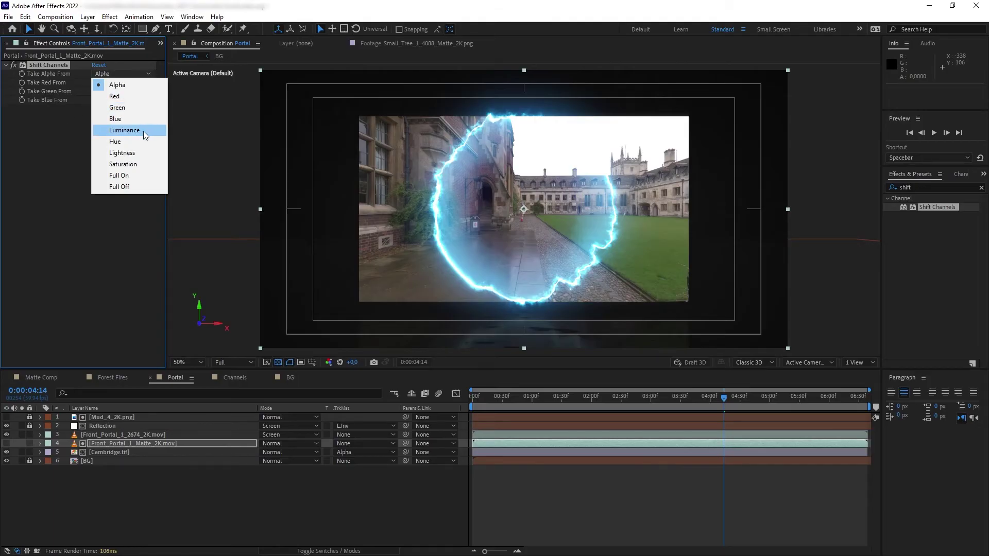
{"action": "left_click", "coordinate": [124, 131]}
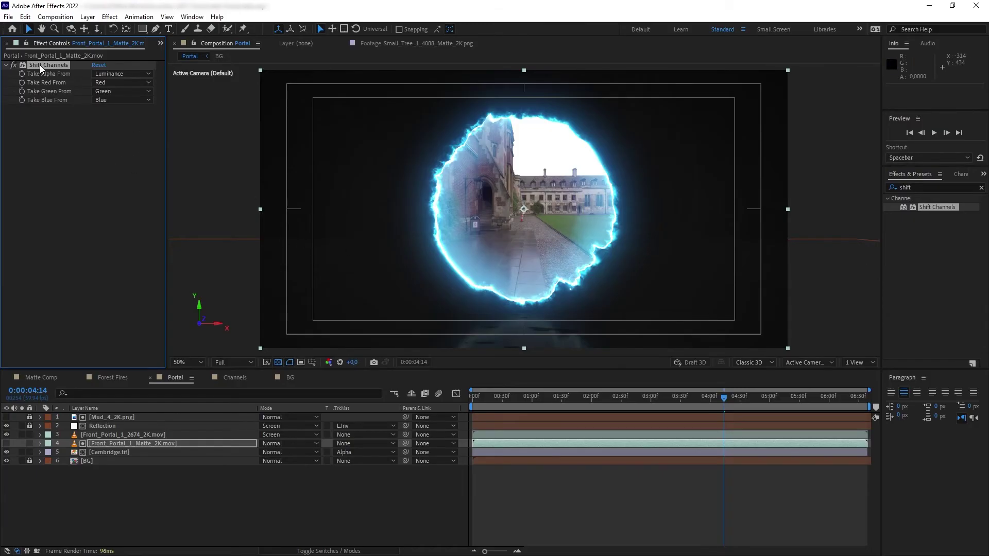
{"action": "key", "text": "Delete"}
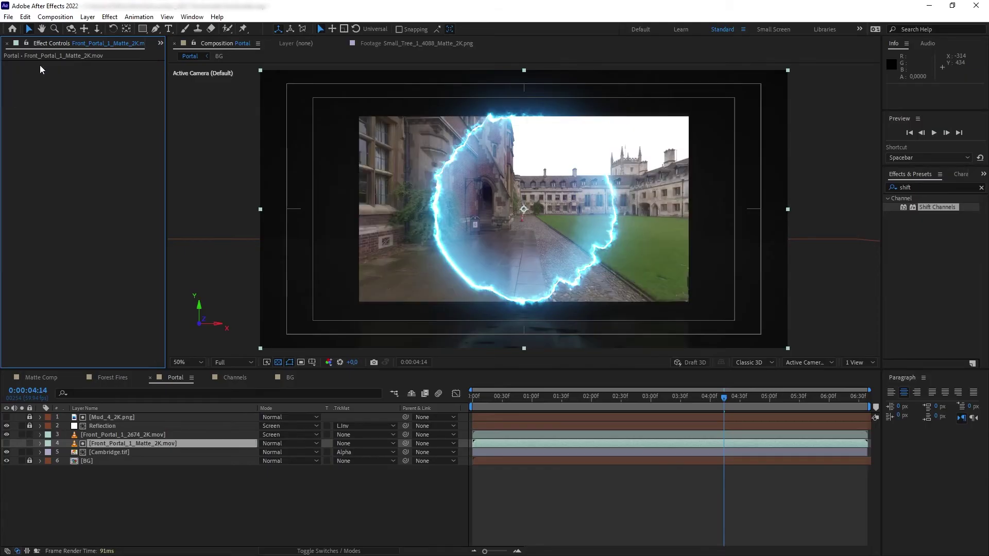
Make the Front_Portal_1_Matte_2K.mov layer visible and solo it to examine its black and white areas
{"action": "left_click", "coordinate": [7, 443]}
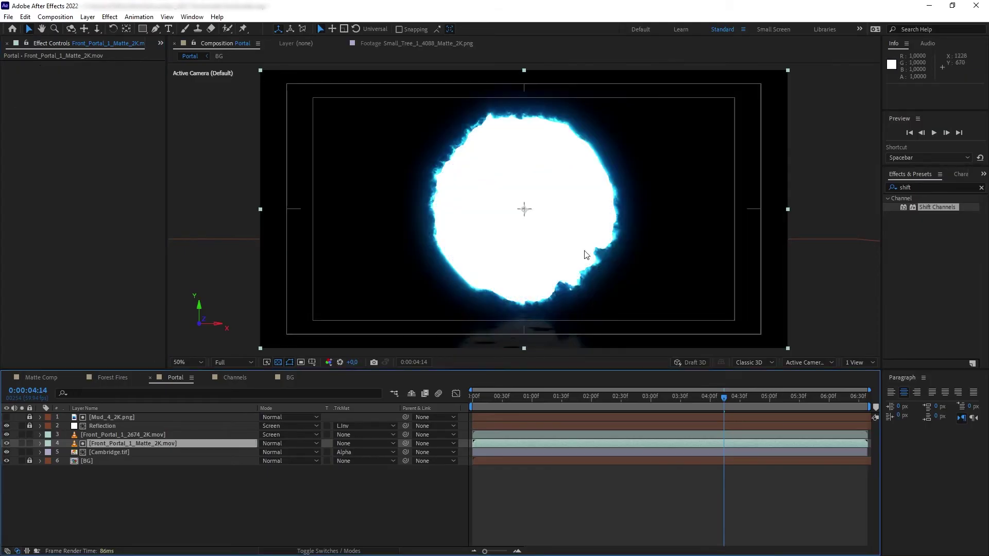
{"action": "left_click", "coordinate": [22, 443]}
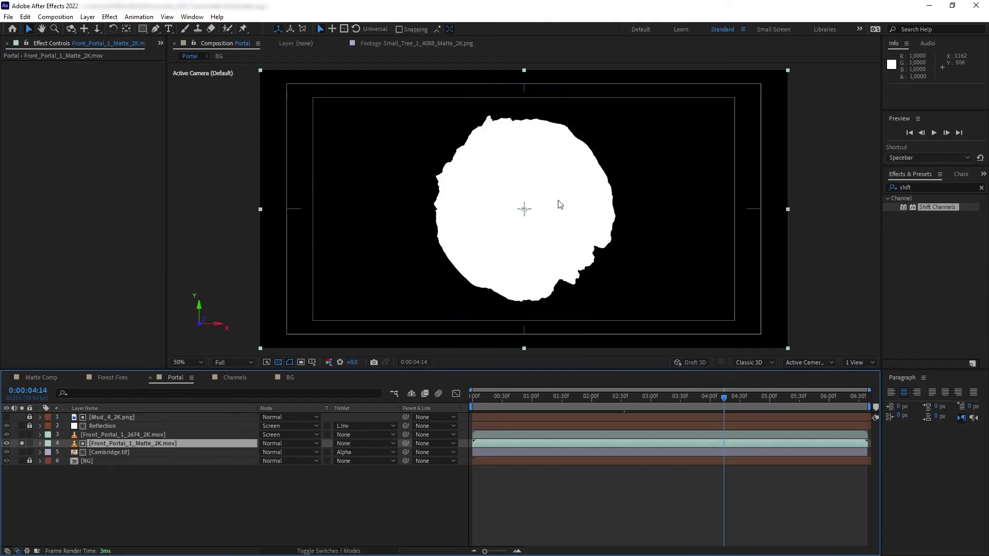
Unsolo the Front_Portal_1_Matte_2K.mov layer and set the Cambridge.tif layer's track matte to Luma Matte
{"action": "left_click", "coordinate": [21, 444]}
{"action": "left_click", "coordinate": [129, 452]}
{"action": "left_click", "coordinate": [364, 453]}
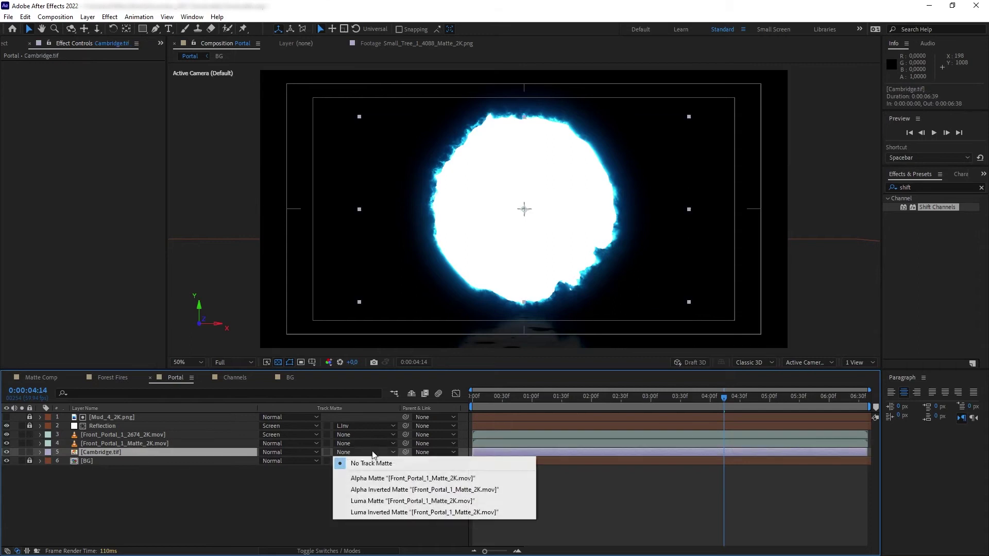
{"action": "left_click", "coordinate": [364, 501]}
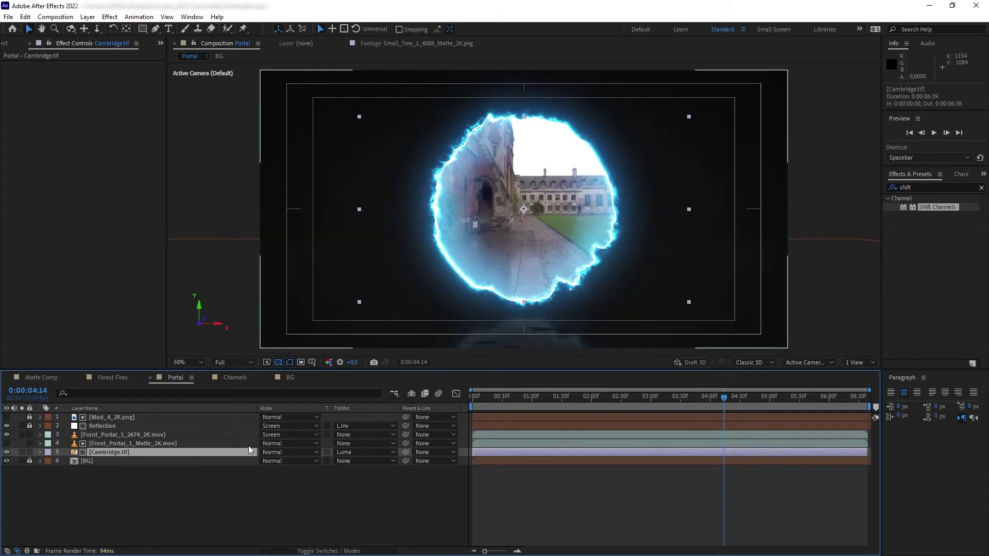
Scale the Cambridge.tif layer to 187% and scrub back through the portal animation to check the matte
{"action": "key", "text": "s"}
{"action": "left_click_drag", "start_coordinate": [279, 460], "coordinate": [325, 452]}
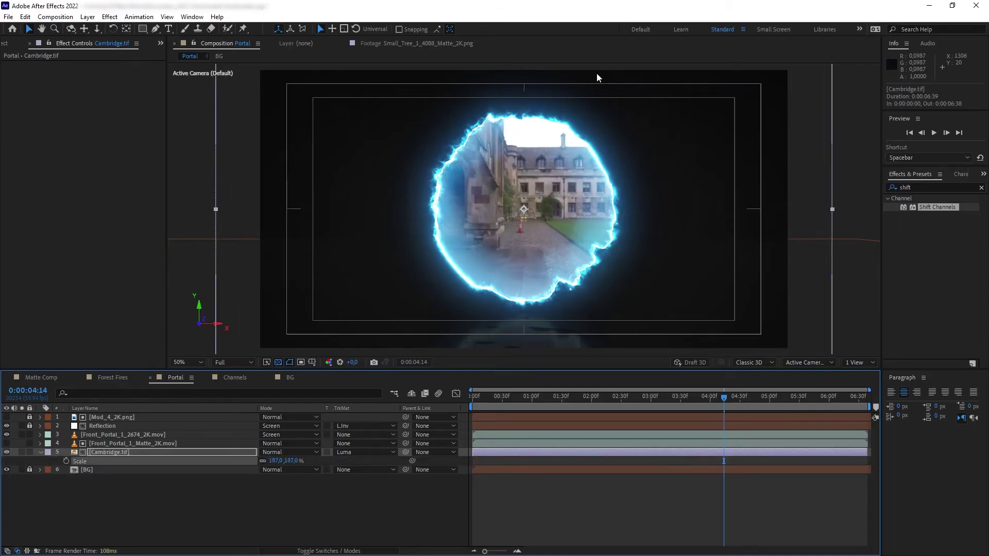
{"action": "left_click_drag", "start_coordinate": [723, 397], "coordinate": [545, 407]}
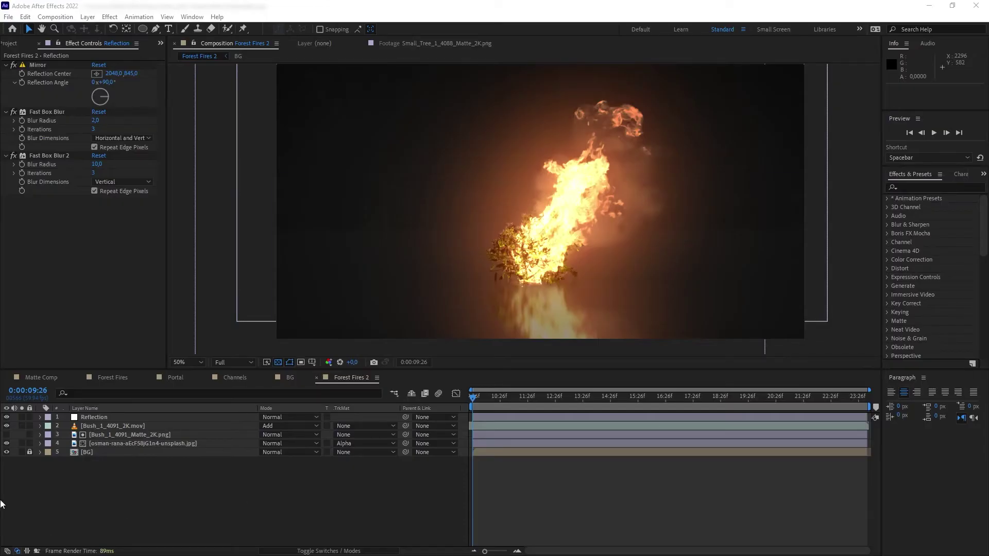
Examine the Reflection layer's Mirror effect in Forest Fires 2 with both Fast Box Blur effects temporarily disabled, and re-enable them
{"action": "left_click", "coordinate": [143, 417]}
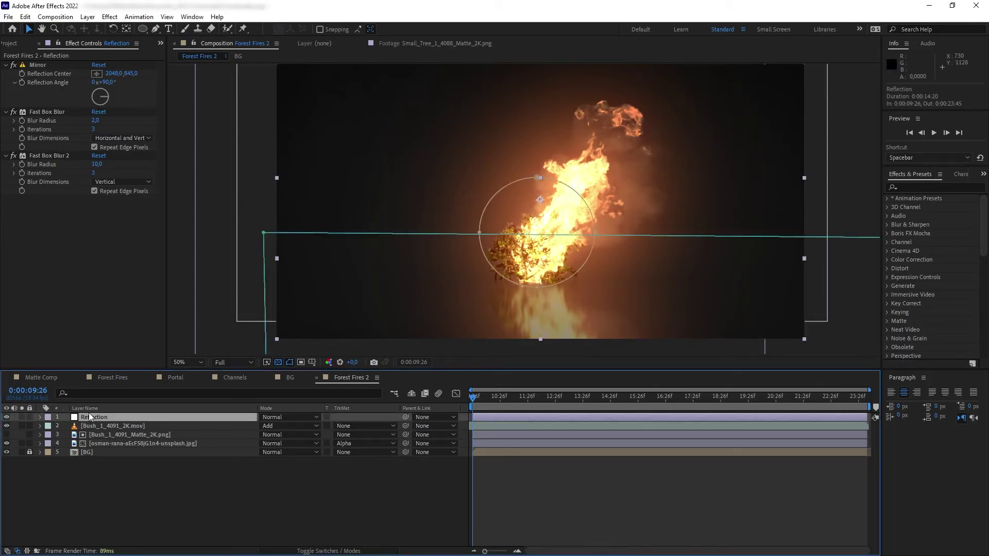
{"action": "left_click", "coordinate": [15, 68]}
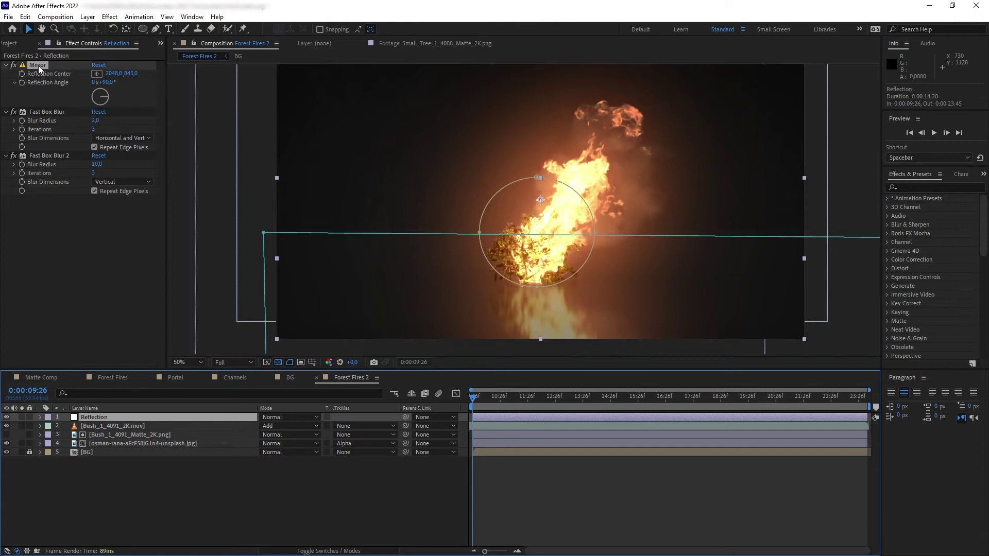
{"action": "left_click", "coordinate": [14, 126]}
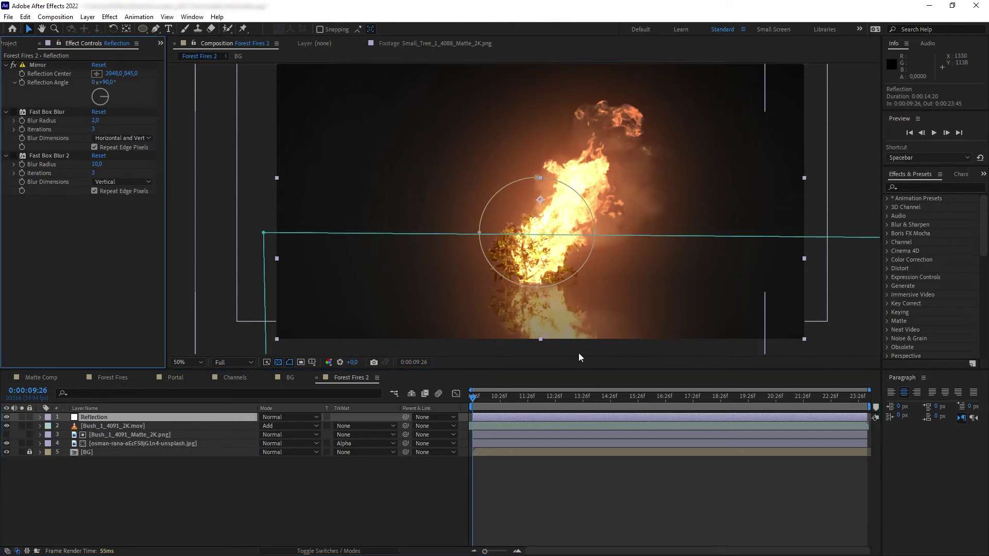
{"action": "left_click", "coordinate": [14, 111]}
{"action": "left_click", "coordinate": [14, 155]}
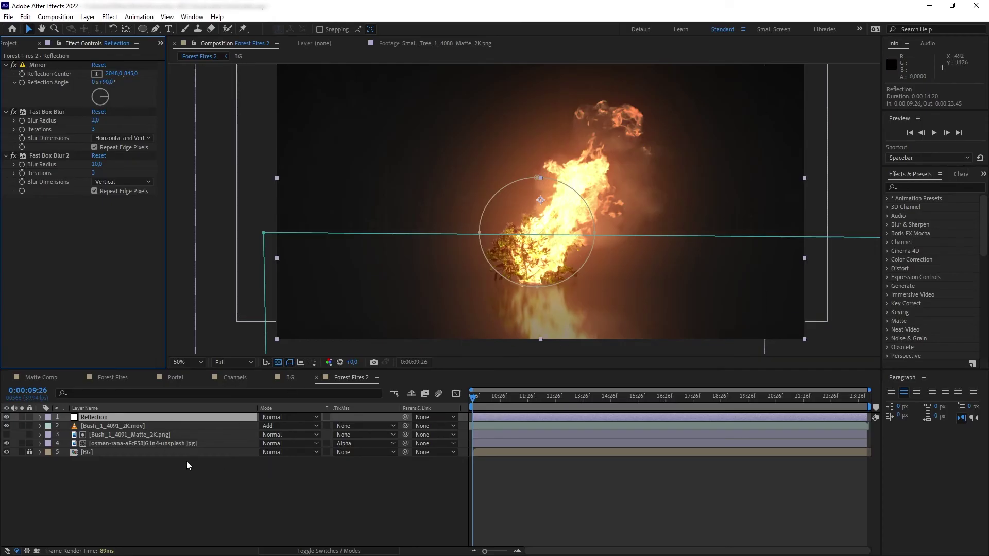
Review the three bush layers below the Reflection layer, and solo the Reflection layer briefly to check its content
{"action": "left_click", "coordinate": [141, 443]}
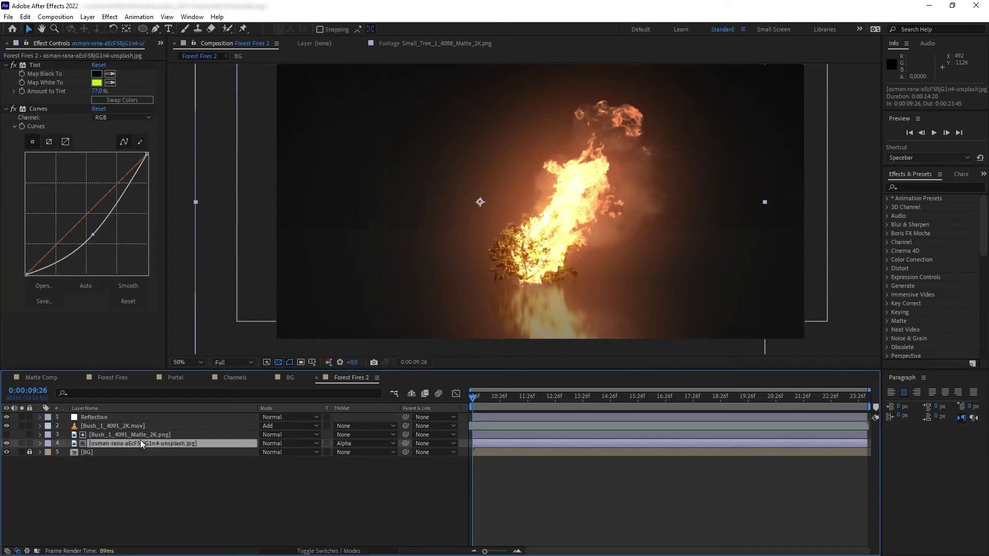
{"action": "left_click", "coordinate": [127, 425], "text": "shift"}
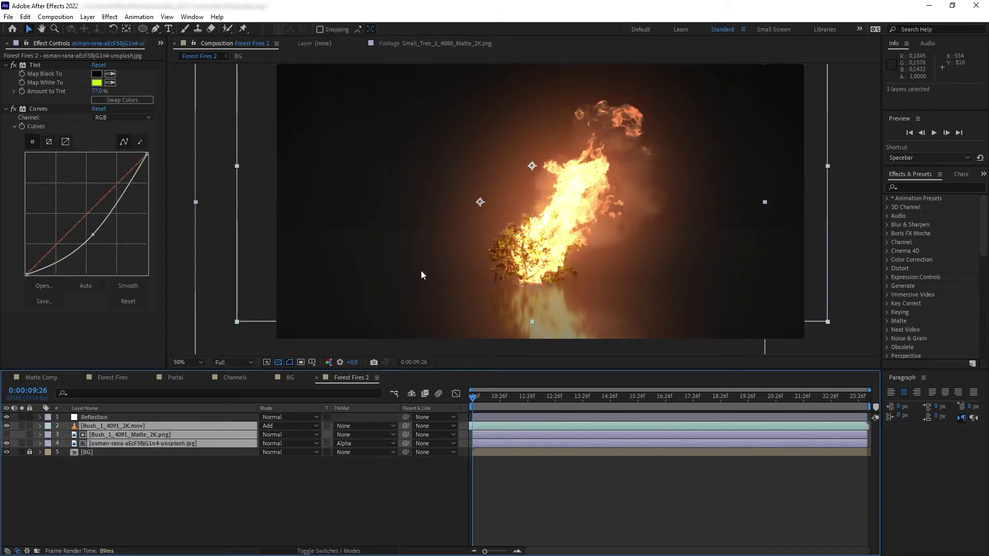
{"action": "left_click", "coordinate": [200, 468]}
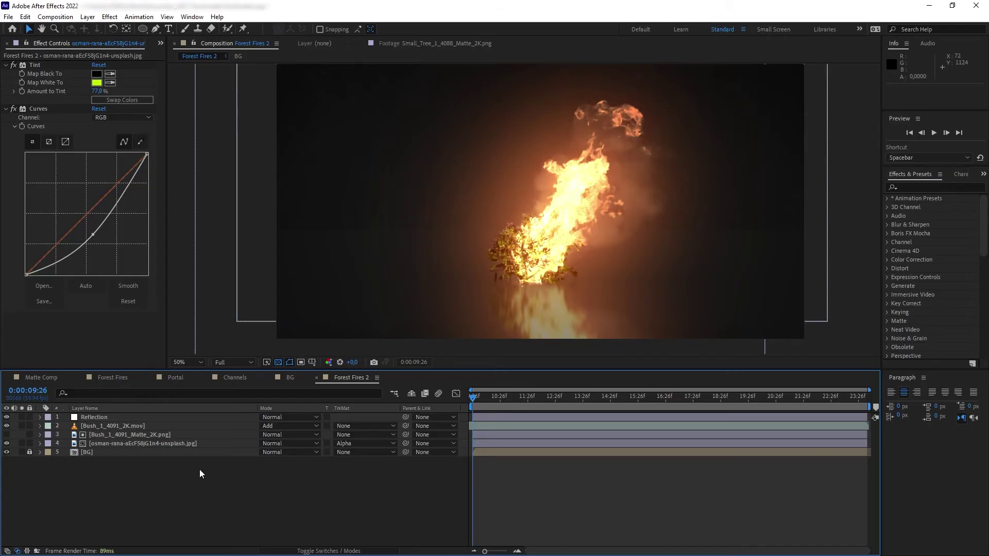
{"action": "left_click", "coordinate": [506, 280]}
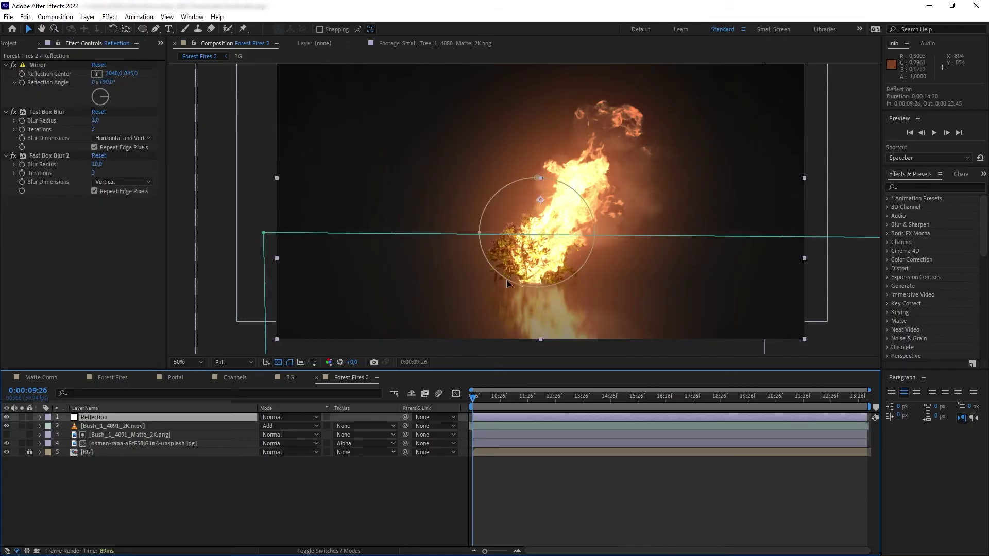
{"action": "left_click", "coordinate": [22, 416]}
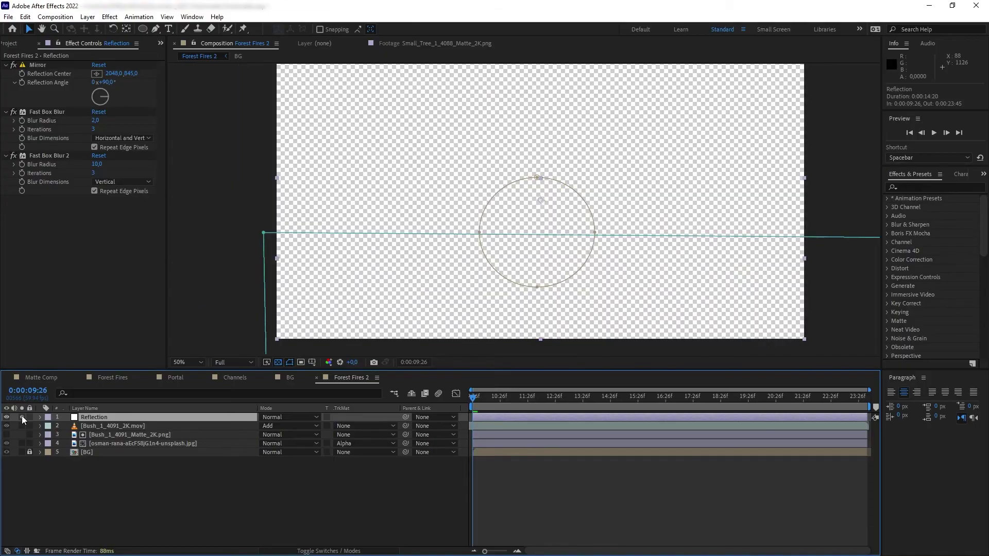
{"action": "left_click", "coordinate": [21, 417]}
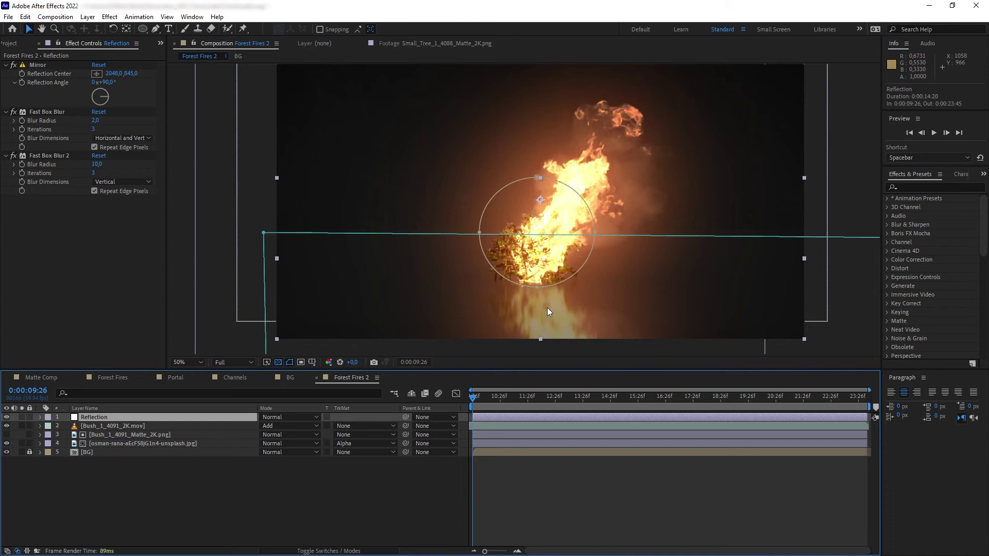
Add Mud_4_2K.png from the Surface Imperfection folder above the Reflection layer and make it a 3D layer
{"action": "left_click", "coordinate": [14, 44]}
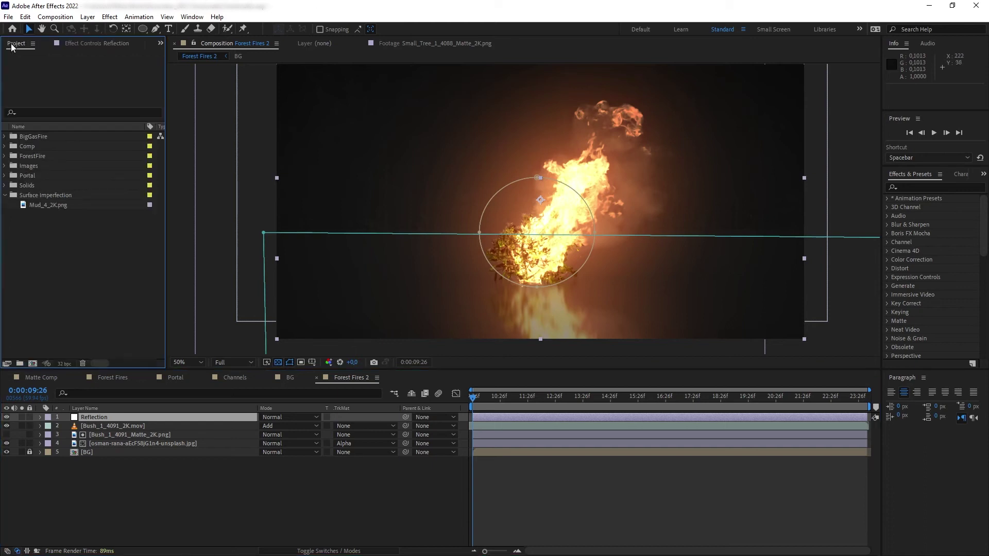
{"action": "left_click_drag", "start_coordinate": [37, 205], "coordinate": [544, 233]}
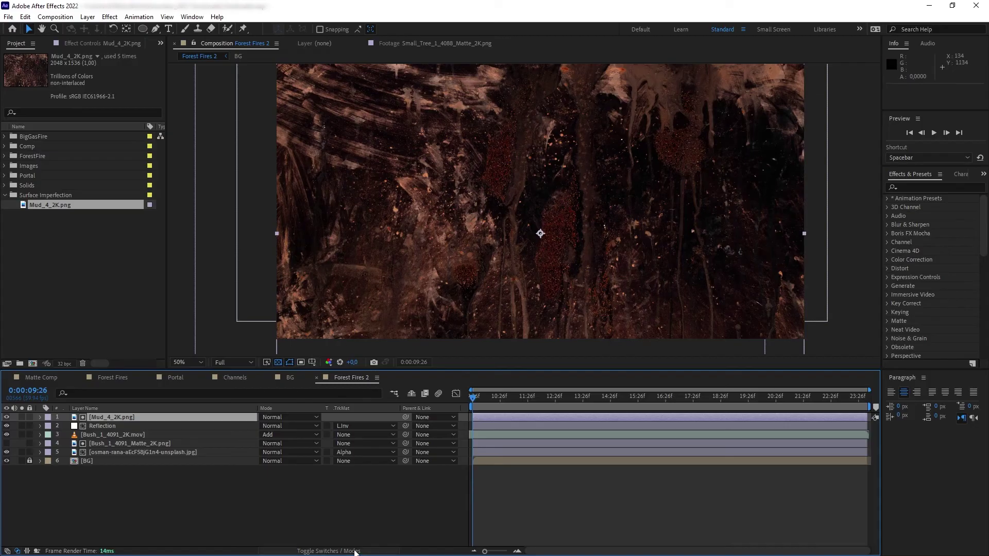
{"action": "left_click", "coordinate": [325, 551]}
{"action": "left_click", "coordinate": [317, 417]}
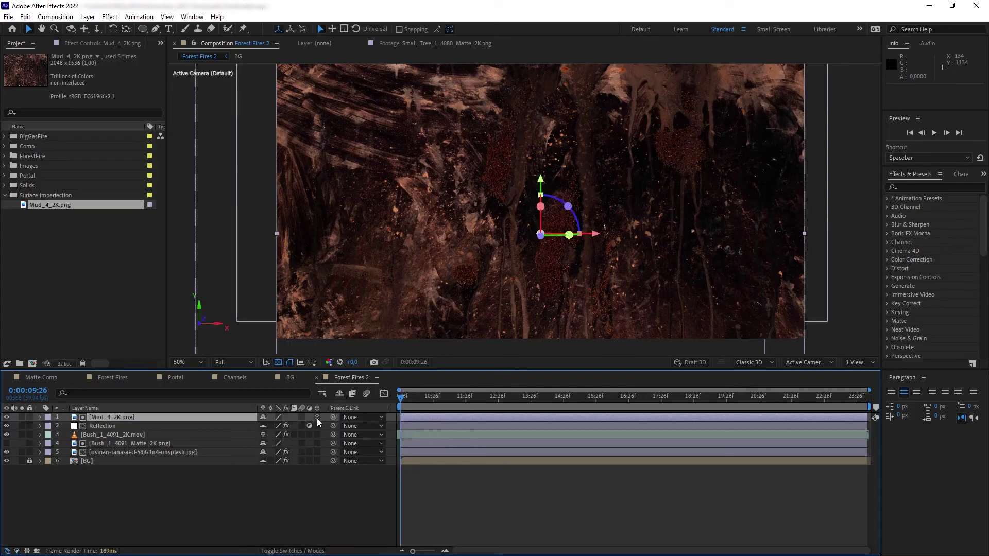
Lay the Mud_4_2K.png layer flat as a floor with a 270° X orientation, lower it, and scale it to 139%
{"action": "left_click_drag", "start_coordinate": [546, 257], "coordinate": [535, 184]}
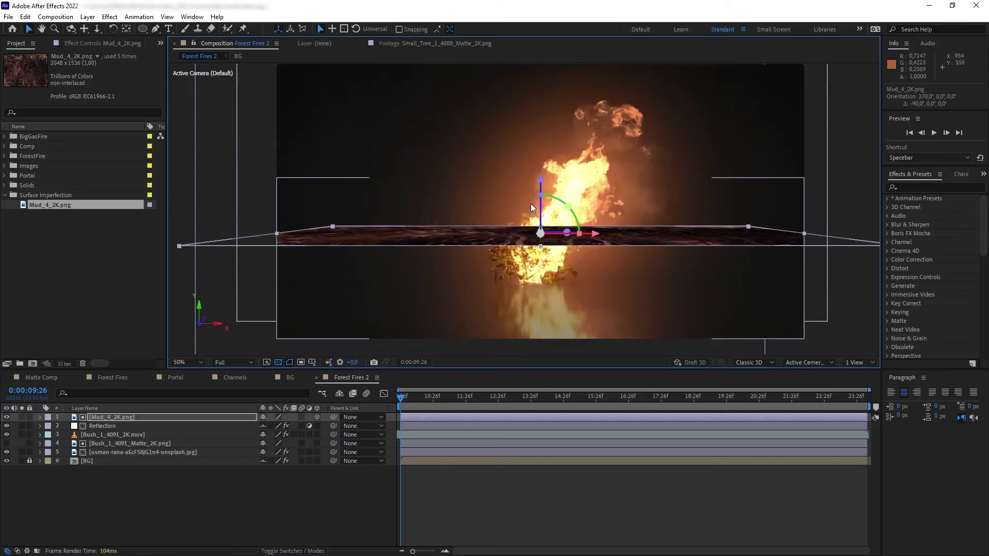
{"action": "left_click_drag", "start_coordinate": [540, 233], "coordinate": [538, 280]}
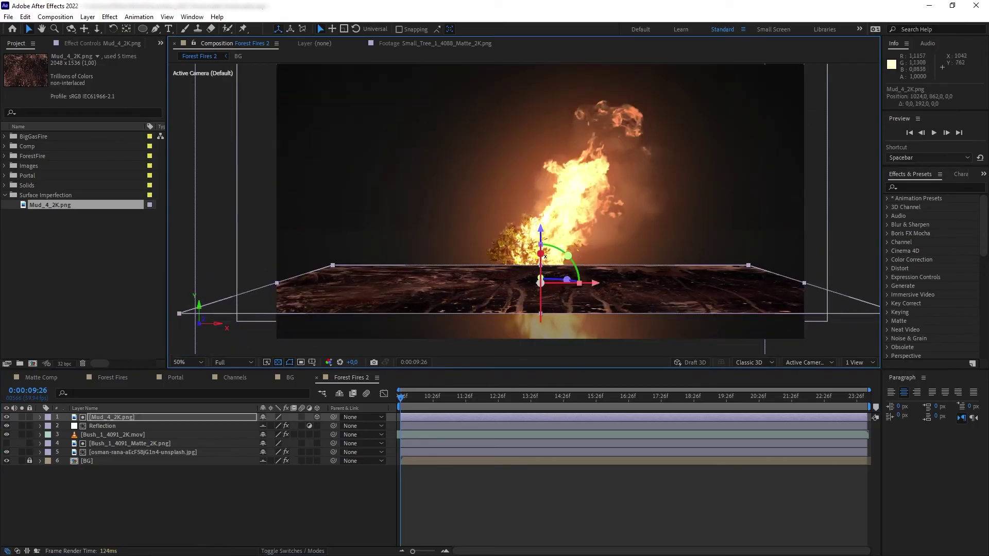
{"action": "left_click", "coordinate": [193, 497]}
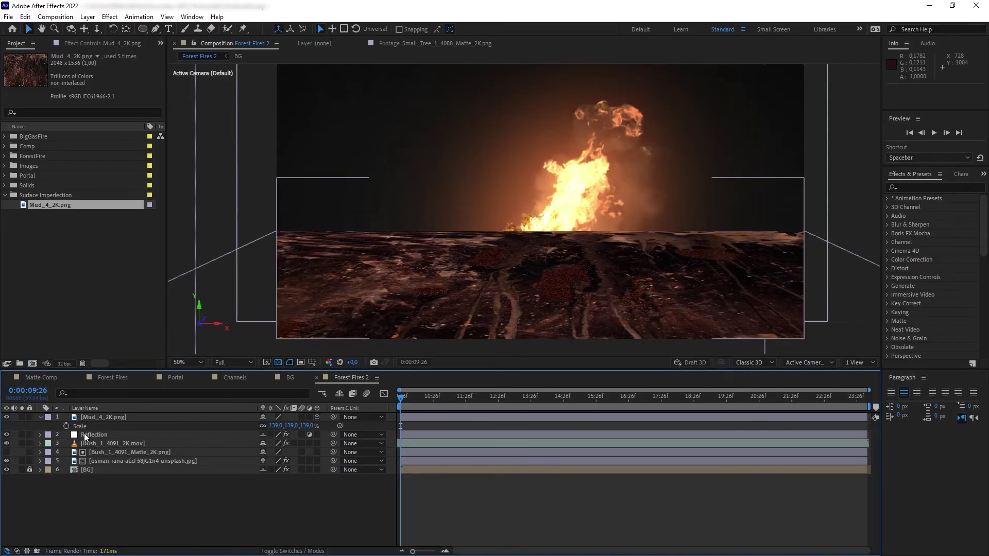
{"action": "left_click", "coordinate": [41, 417]}
Solo the Mud_4_2K.png layer, inspect its alpha channel, return to RGB, and restore all layers
{"action": "left_click", "coordinate": [104, 427]}
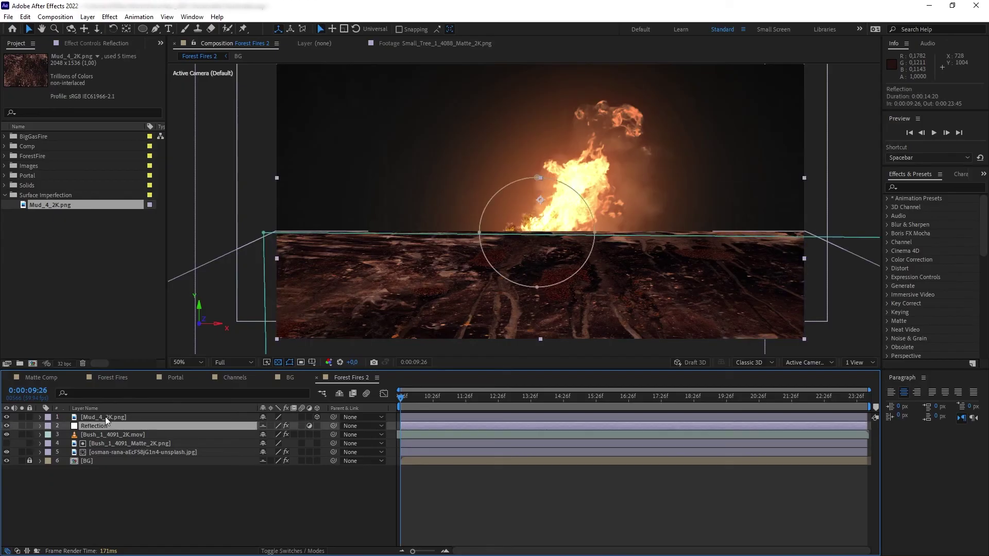
{"action": "left_click", "coordinate": [105, 416]}
{"action": "left_click", "coordinate": [22, 418]}
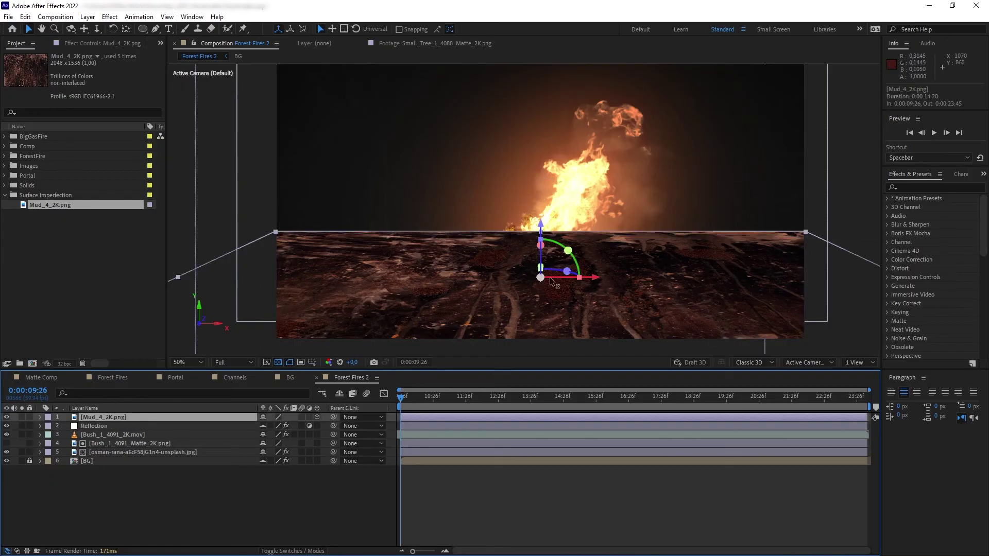
{"action": "left_click", "coordinate": [329, 362]}
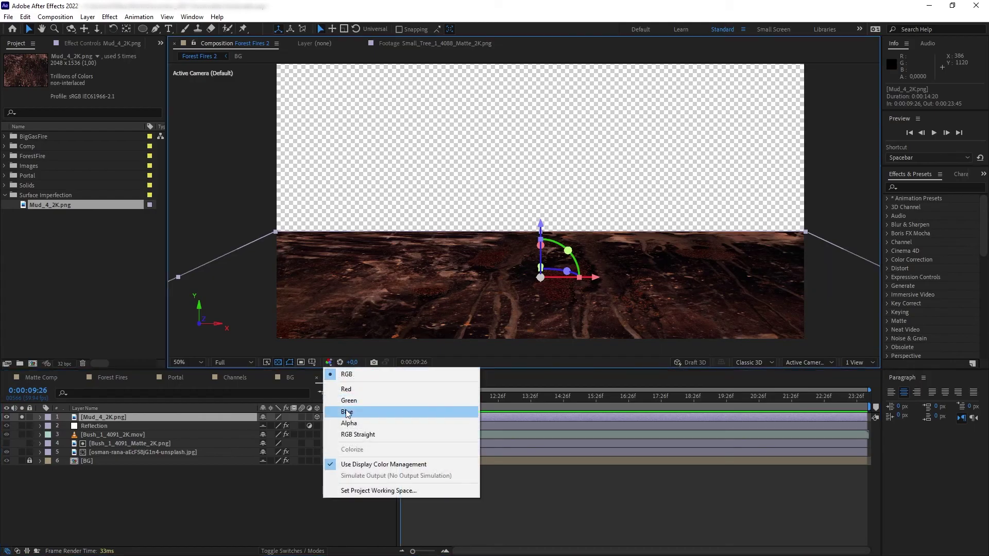
{"action": "left_click", "coordinate": [346, 413]}
{"action": "left_click", "coordinate": [329, 362]}
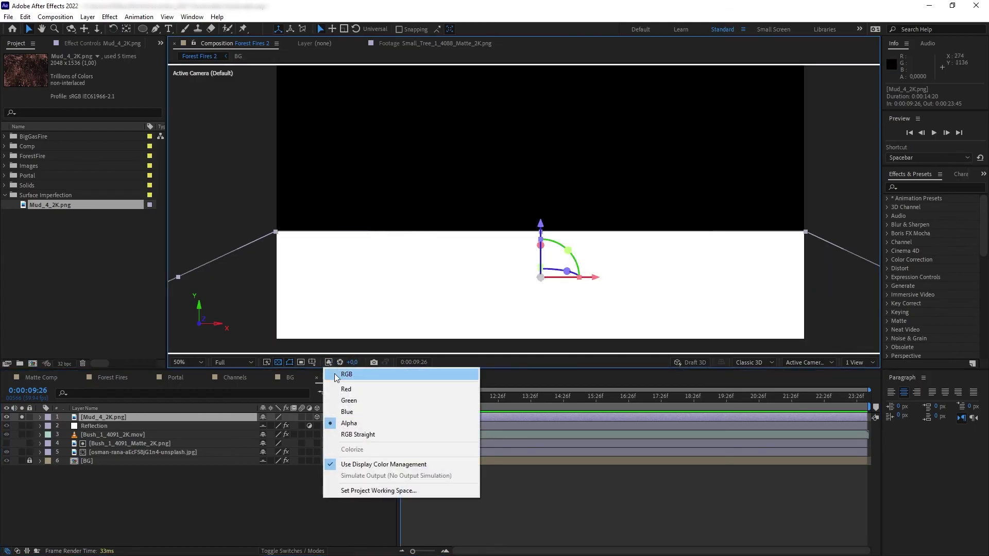
{"action": "left_click", "coordinate": [342, 375]}
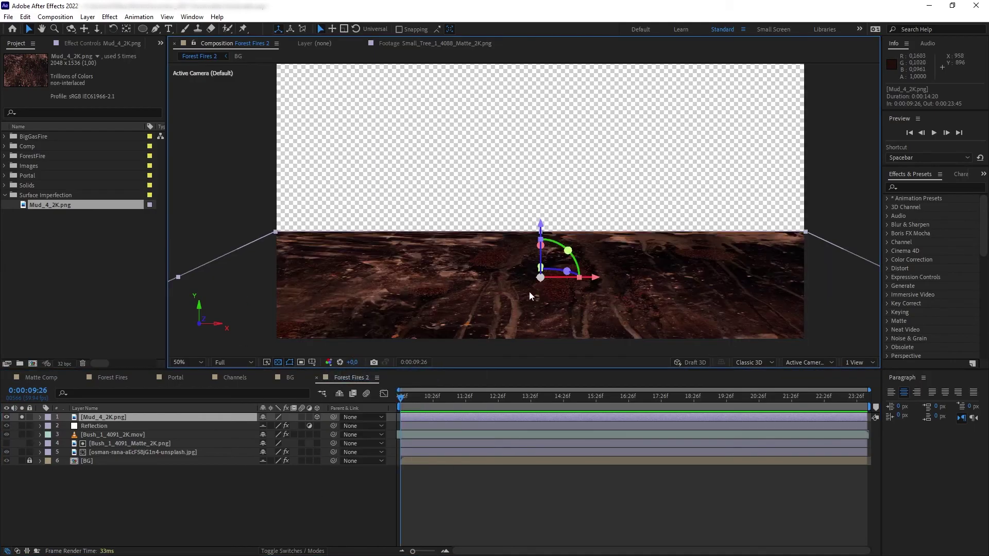
{"action": "left_click", "coordinate": [22, 417]}
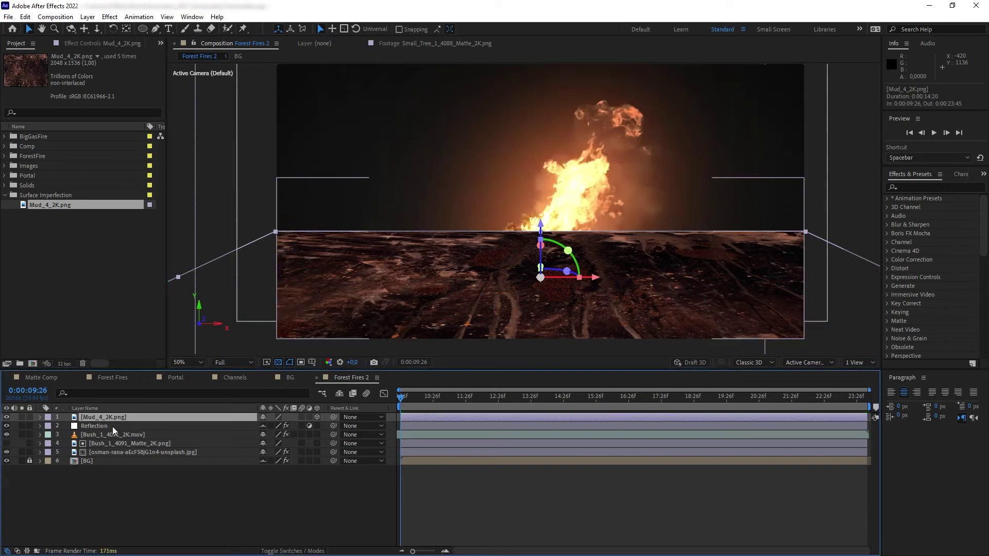
Use Mud_4_2K.png as the Reflection layer's track matte, trying Luma Matte before choosing Luma Inverted Matte
{"action": "left_click", "coordinate": [112, 427]}
{"action": "key", "text": "F4"}
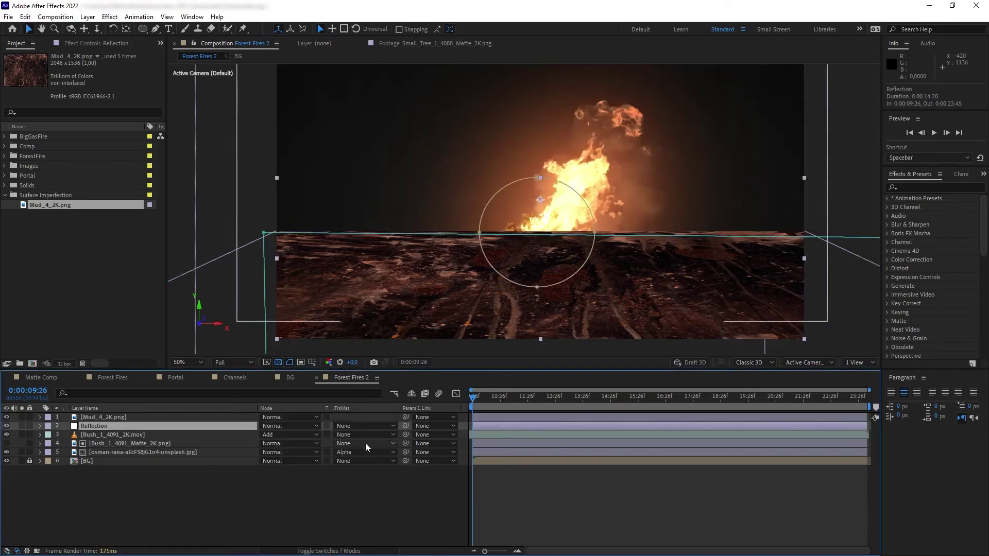
{"action": "left_click", "coordinate": [351, 426]}
{"action": "left_click", "coordinate": [366, 476]}
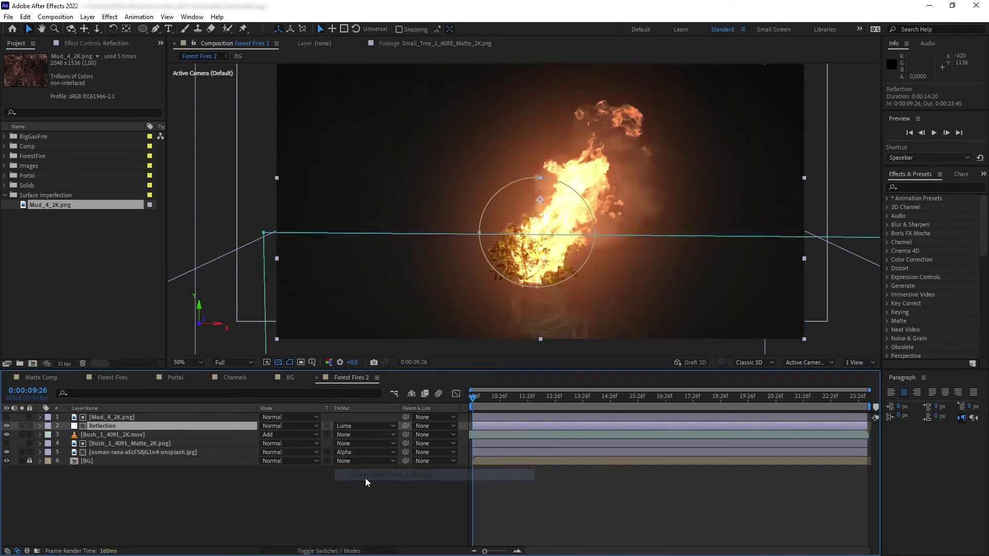
{"action": "scroll", "coordinate": [459, 314], "scroll_direction": "up", "scroll_amount": 2}
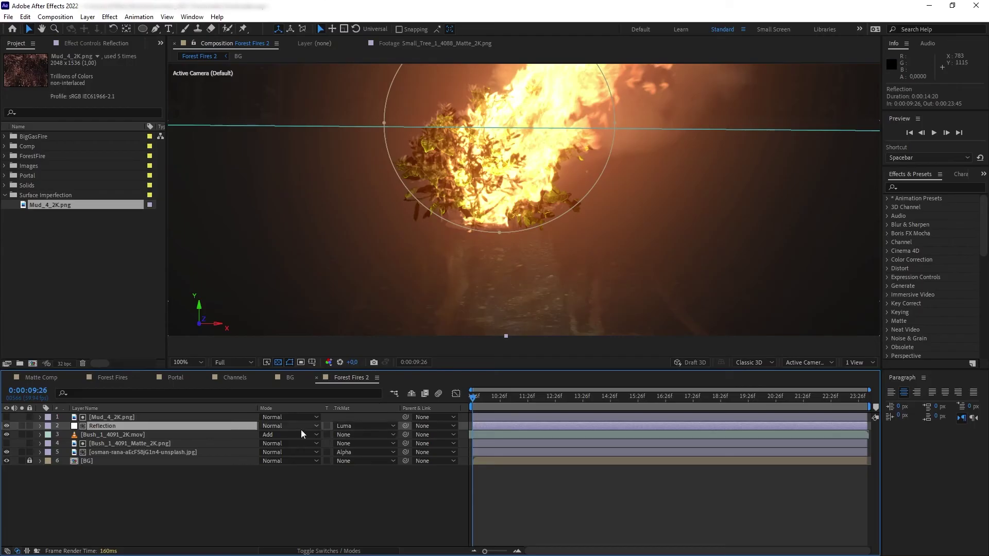
{"action": "left_click", "coordinate": [356, 426]}
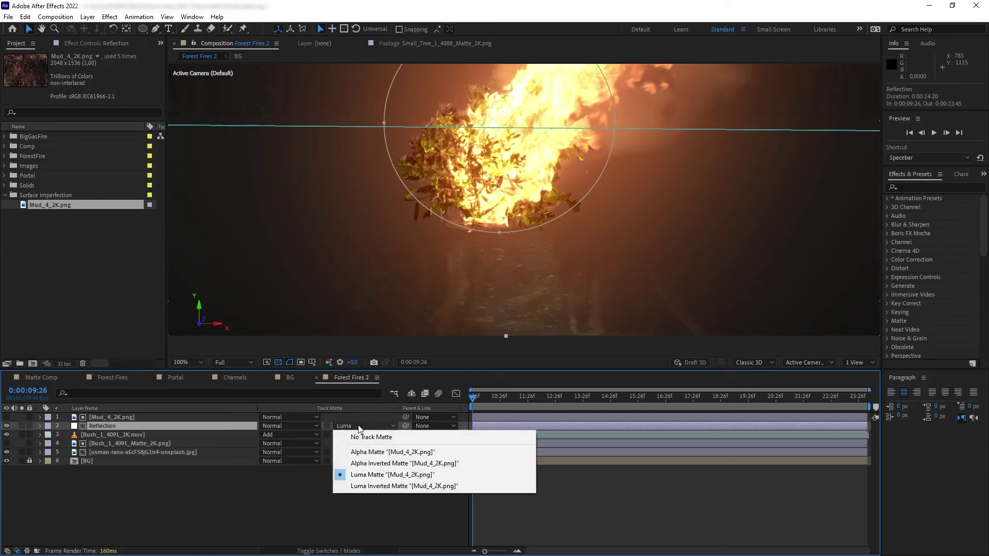
{"action": "left_click", "coordinate": [379, 489]}
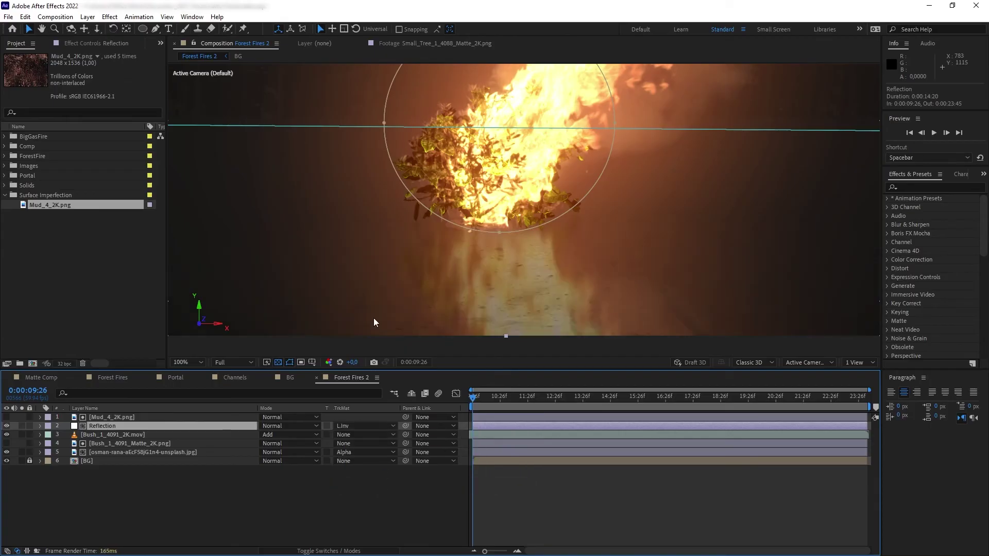
Examine the mud-textured reflection beneath the burning bush up close and in the full frame
{"action": "scroll", "coordinate": [373, 317], "scroll_direction": "down", "scroll_amount": 2}
{"action": "left_click", "coordinate": [576, 315]}
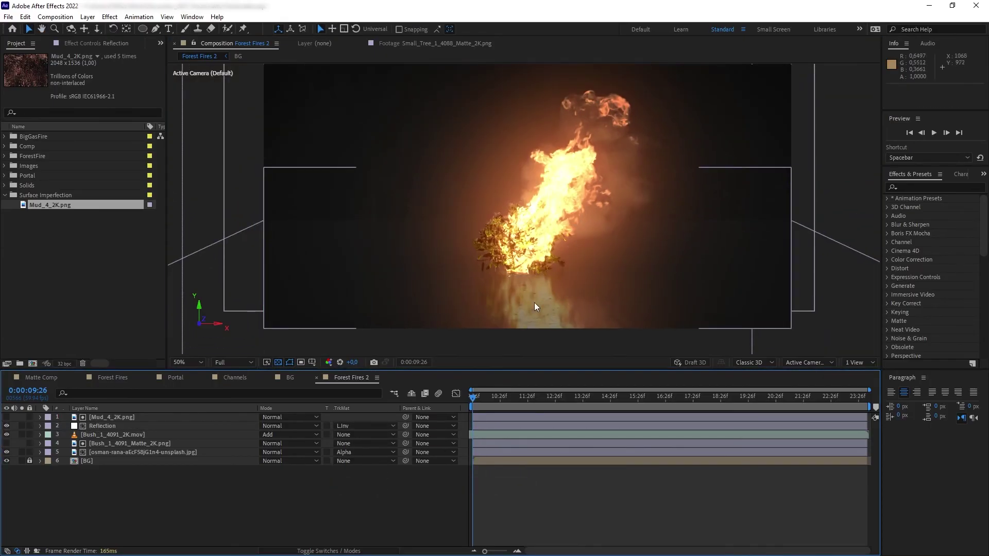
{"action": "scroll", "coordinate": [518, 314], "scroll_direction": "up", "scroll_amount": 2}
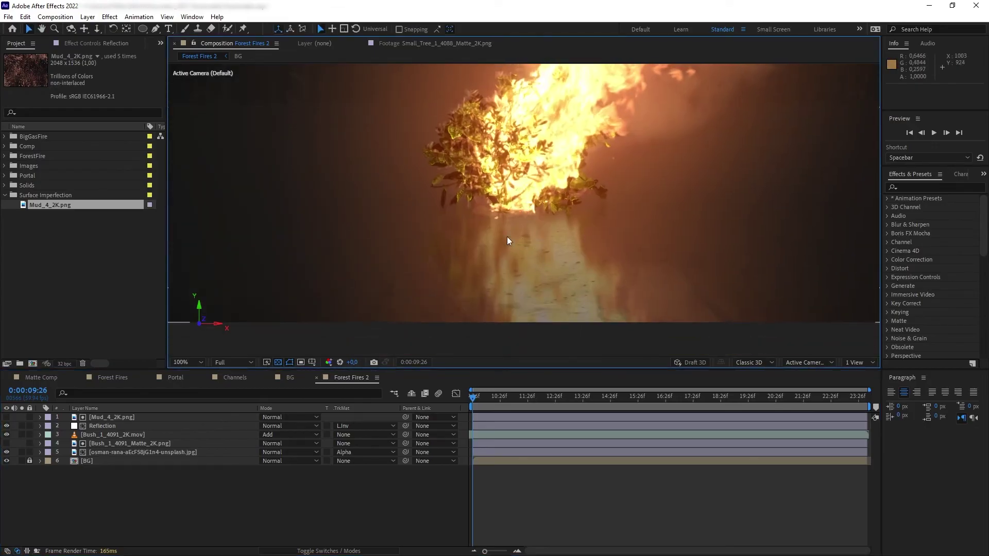
{"action": "left_click_drag", "start_coordinate": [558, 286], "coordinate": [578, 301]}
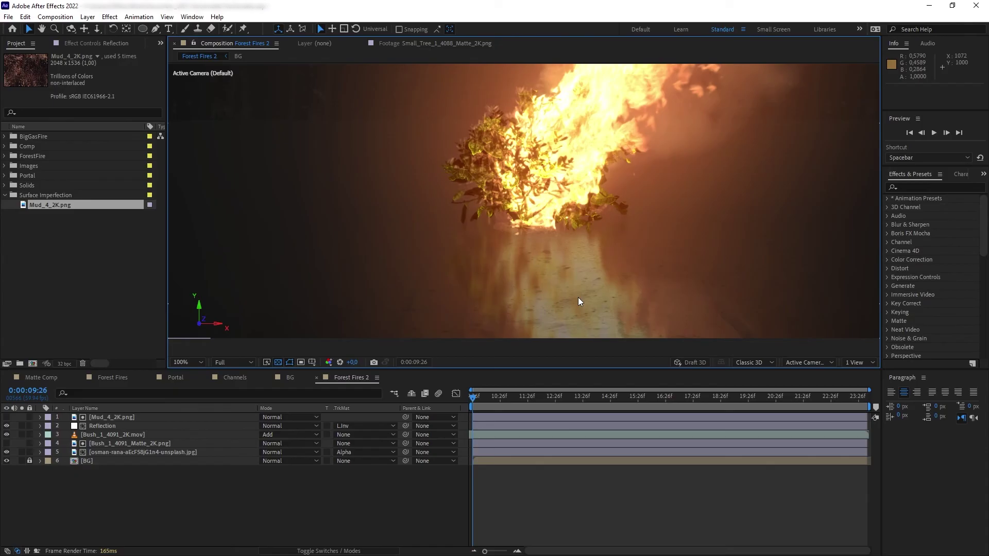
{"action": "scroll", "coordinate": [578, 298], "scroll_direction": "down", "scroll_amount": 2}
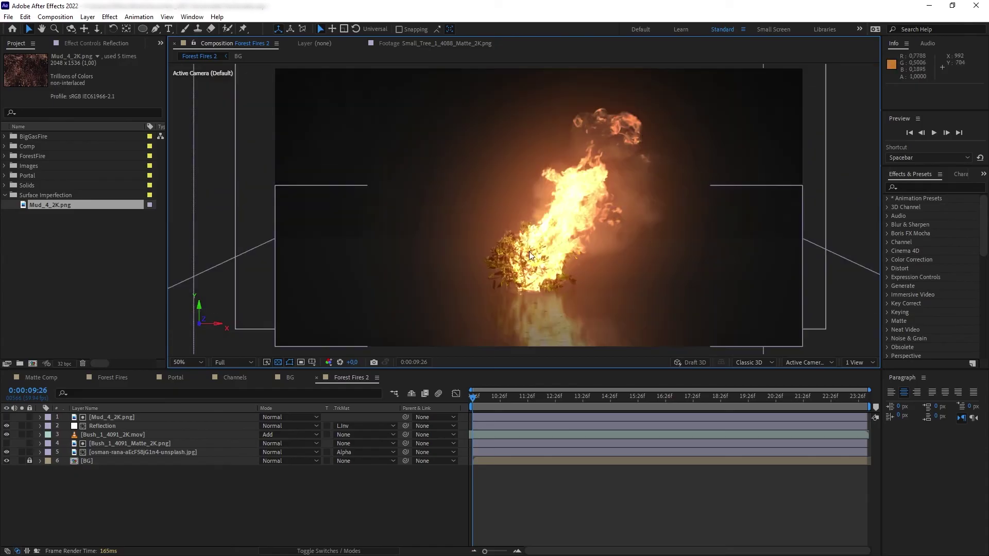